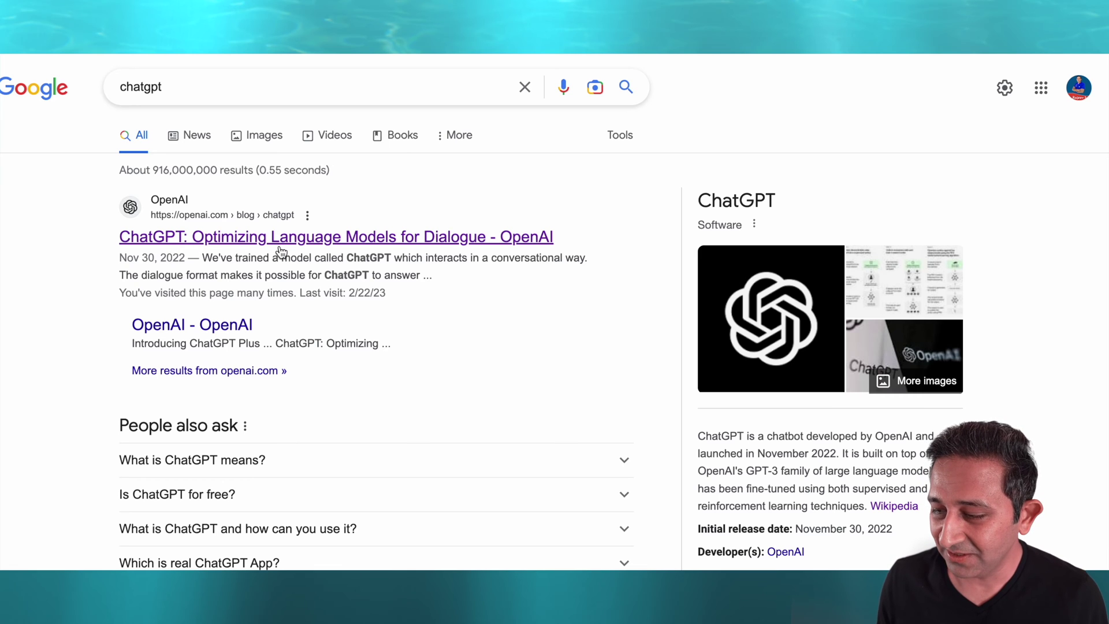
# - Open the OpenAI ChatGPT page from the search results, launch ChatGPT and complete the human verification
pyautogui.click(335, 248)
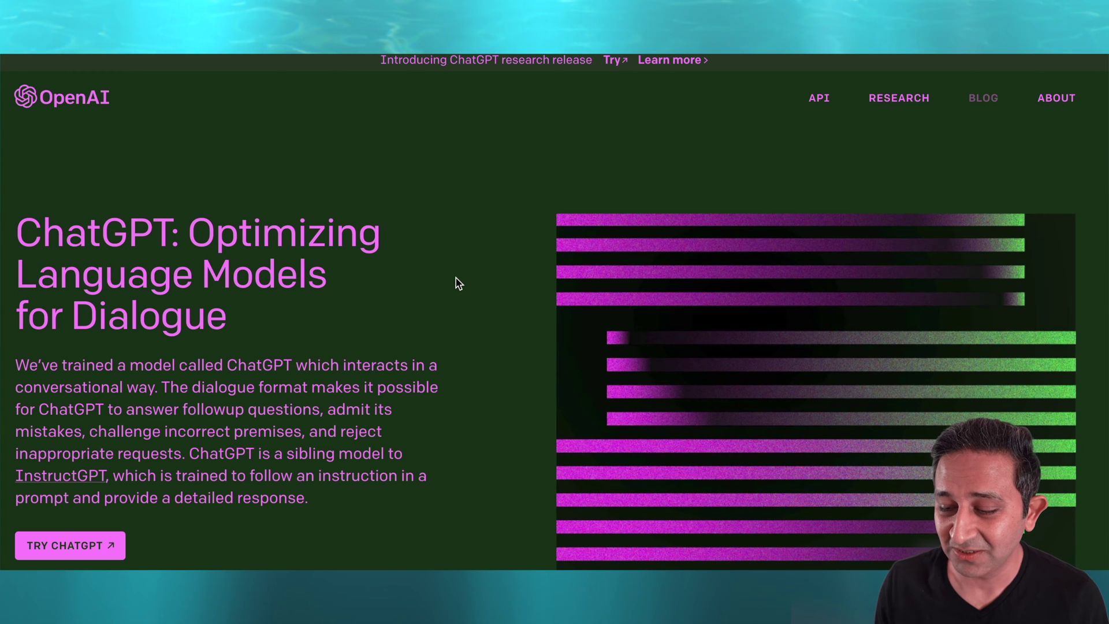
pyautogui.click(109, 553)
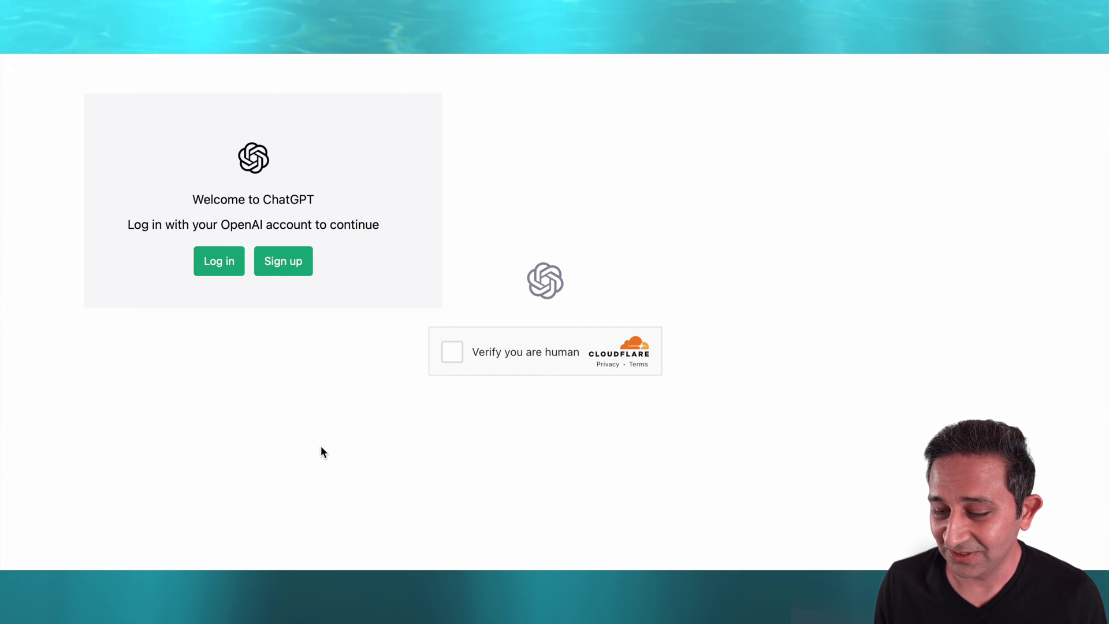
pyautogui.click(505, 361)
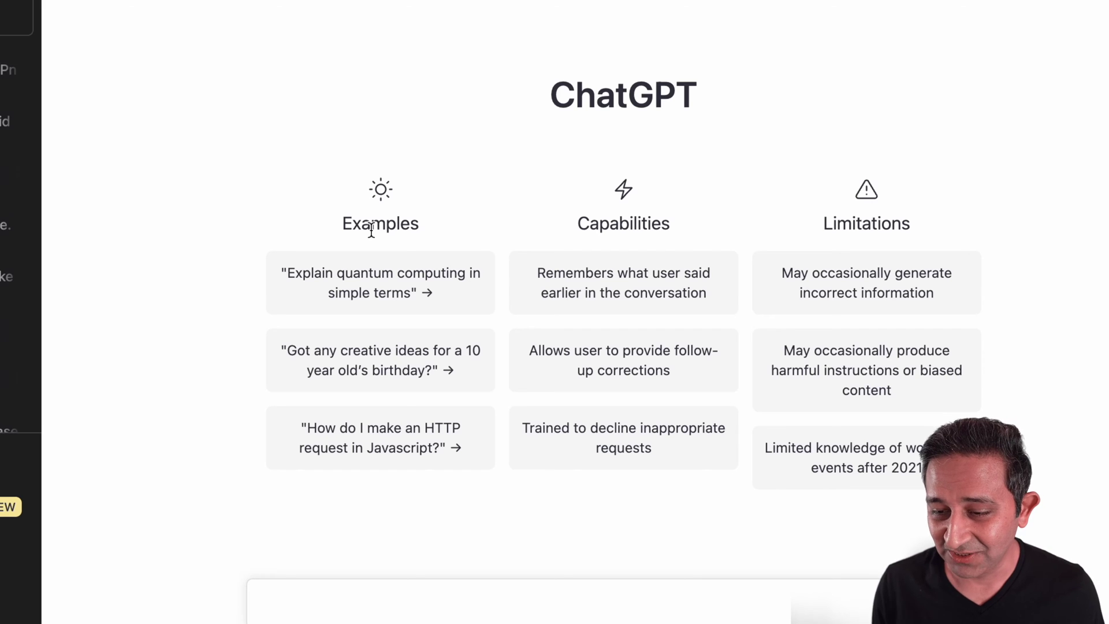
# - Send ChatGPT the prompt "get me a real usmle question"
pyautogui.write('get me')
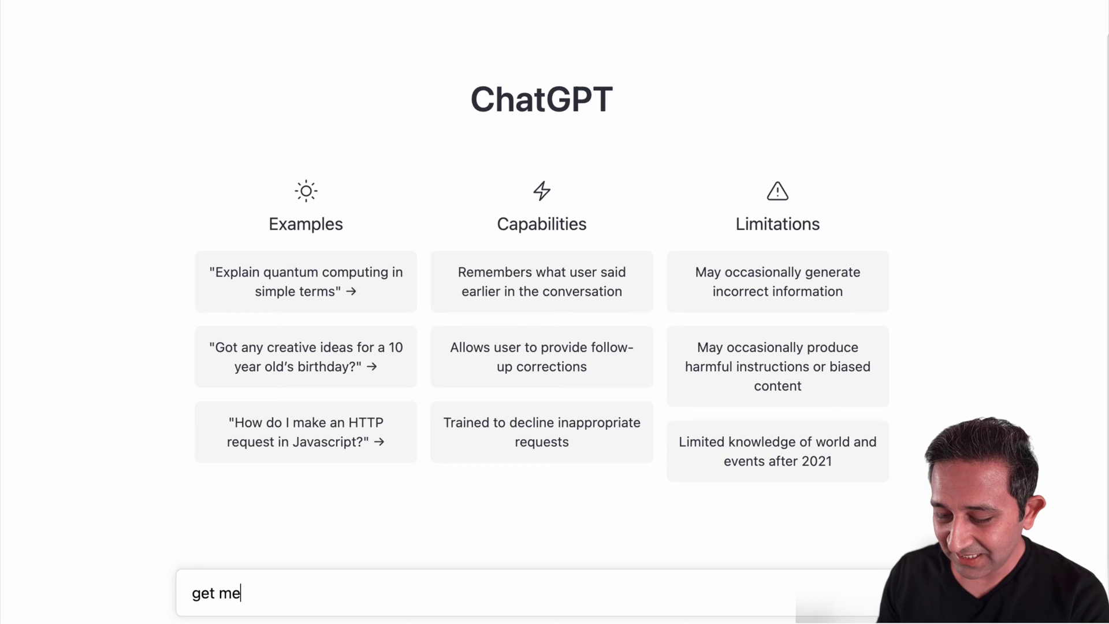
pyautogui.write(' a real usmle question')
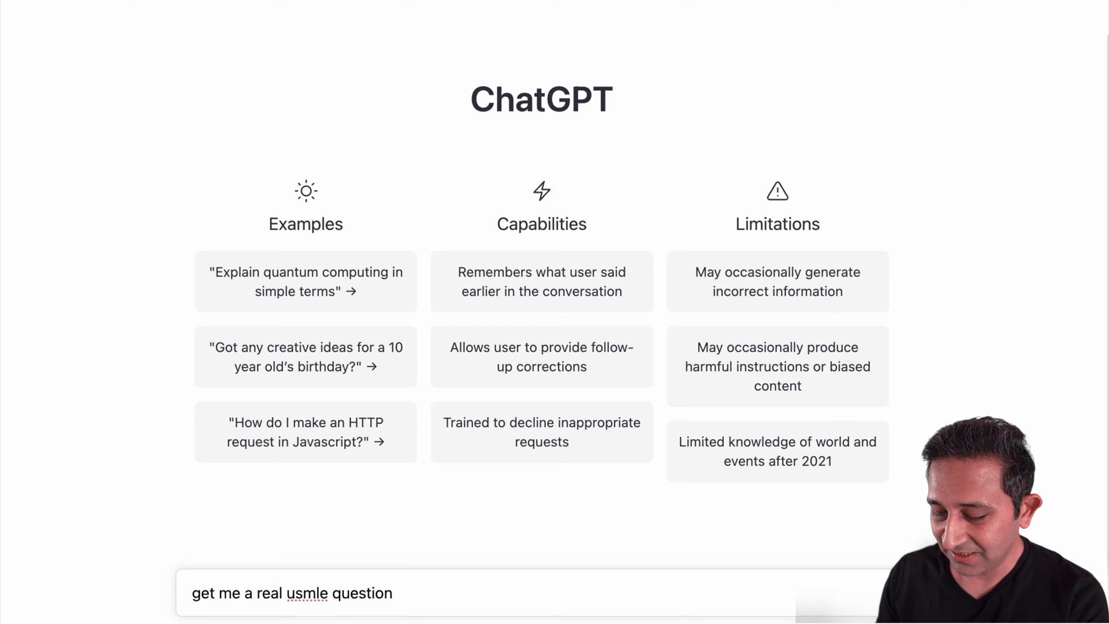
pyautogui.press('Return')
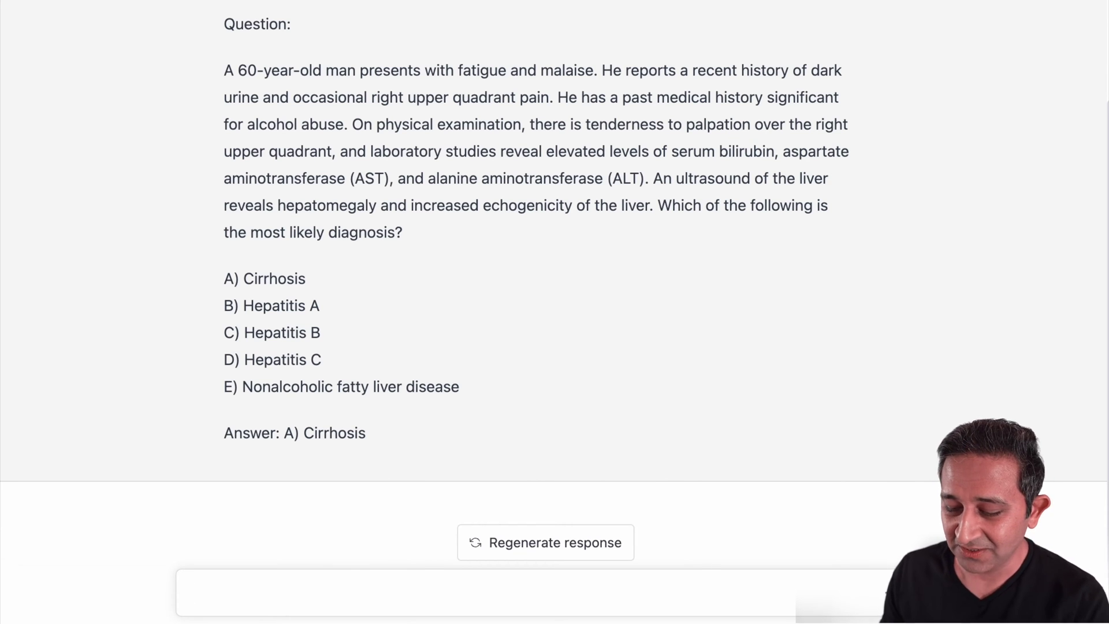
# - Send the prompt "give me a real usmle question that is difficult and is about thoracic surgery"
pyautogui.write('give me a ')
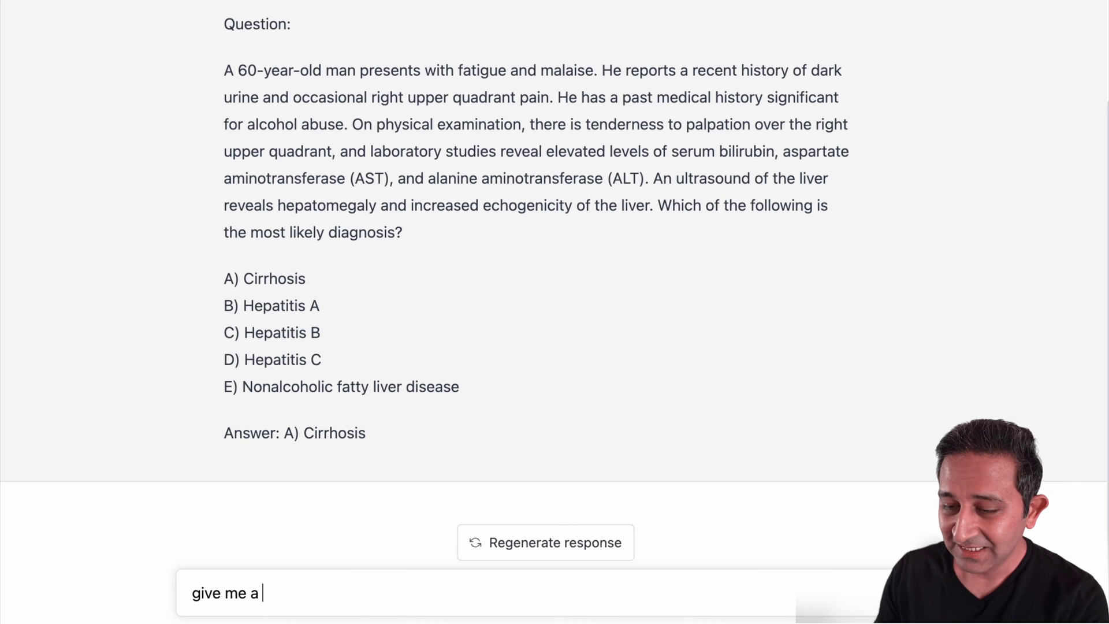
pyautogui.write('real usmle ')
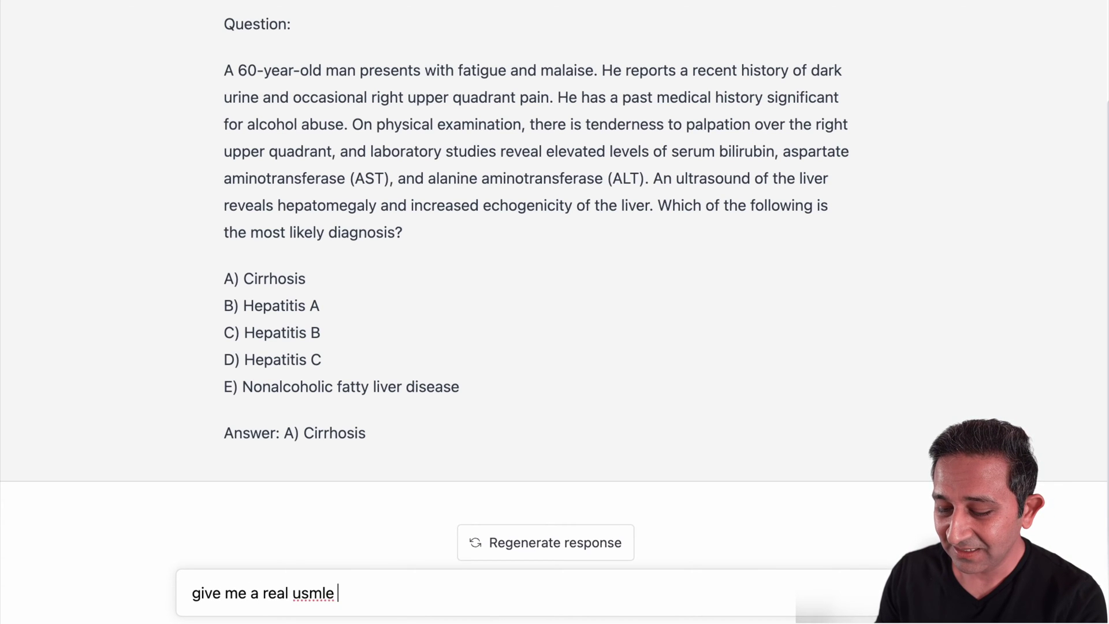
pyautogui.write('question that ')
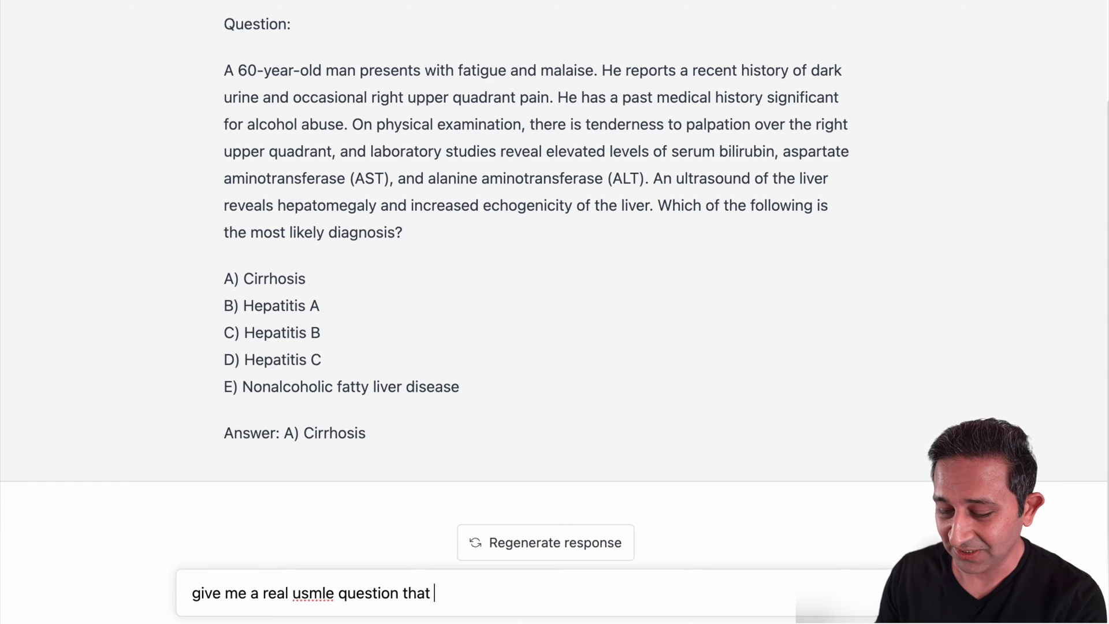
pyautogui.write('is difficult ')
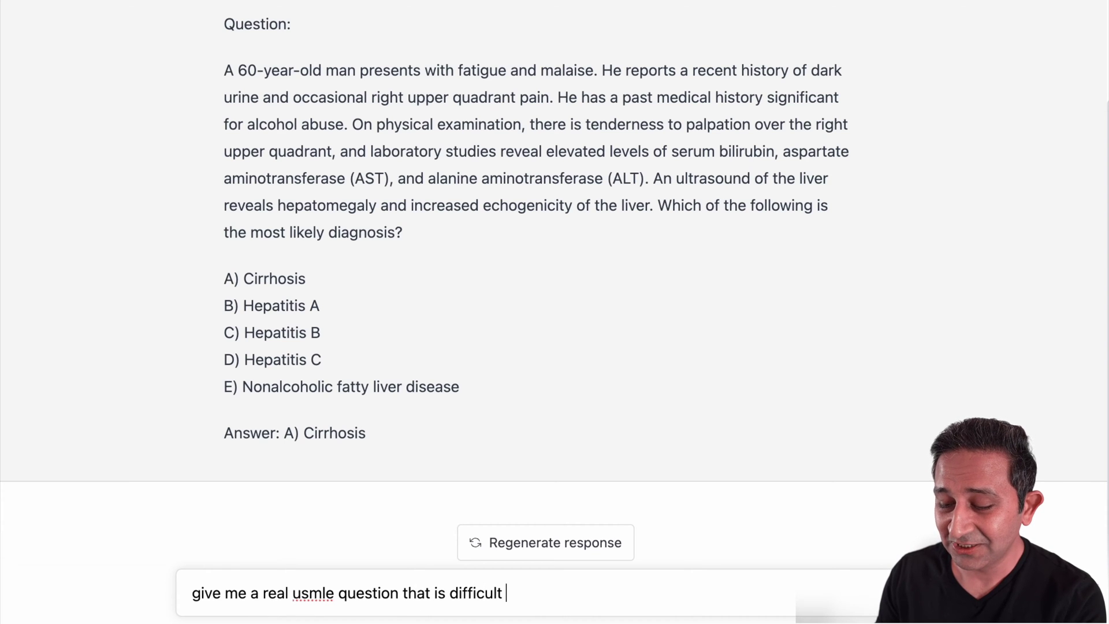
pyautogui.write('and is about ')
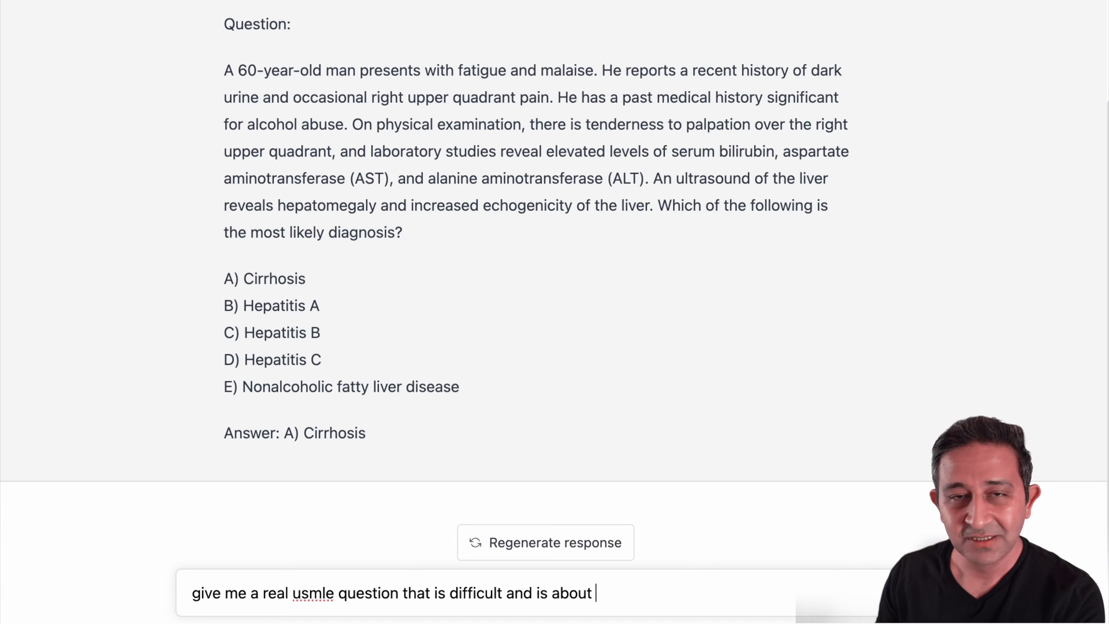
pyautogui.write('thorica')
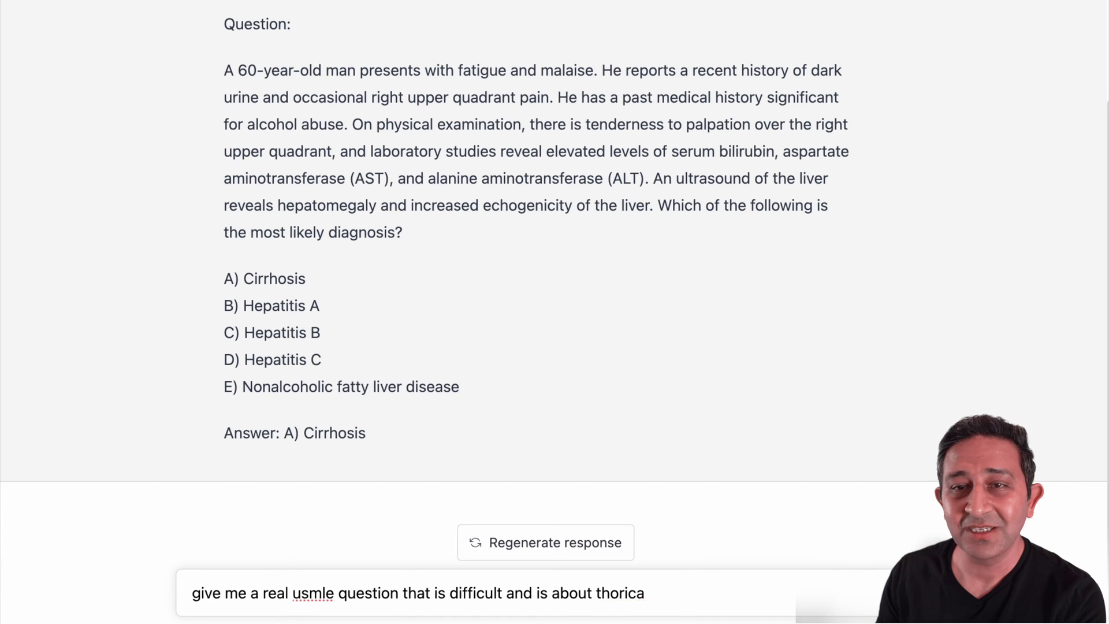
pyautogui.press('BackSpace')
pyautogui.press('BackSpace')
pyautogui.press('BackSpace')
pyautogui.write('acic surgery')
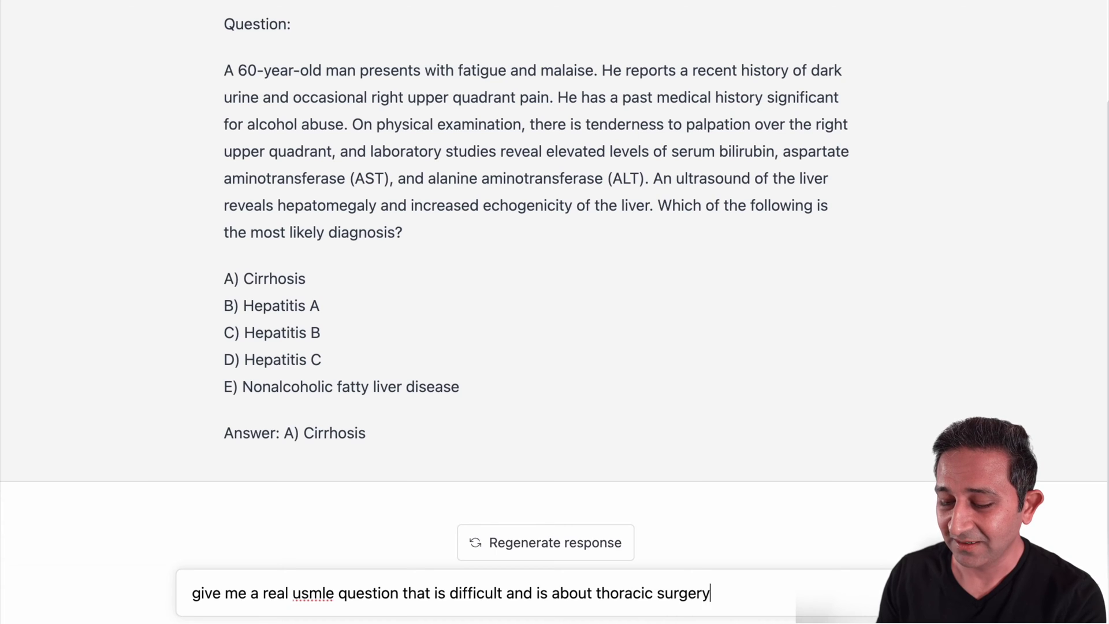
pyautogui.press('Return')
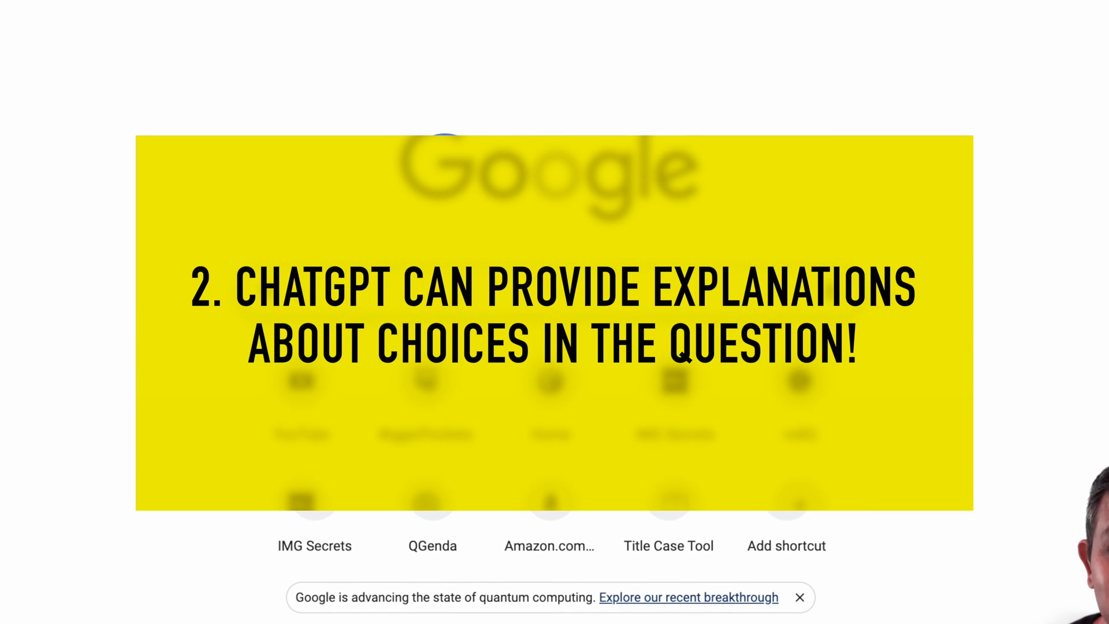
# - Switch to Google and search for "usmle.org sample test questions"
pyautogui.write('usml')
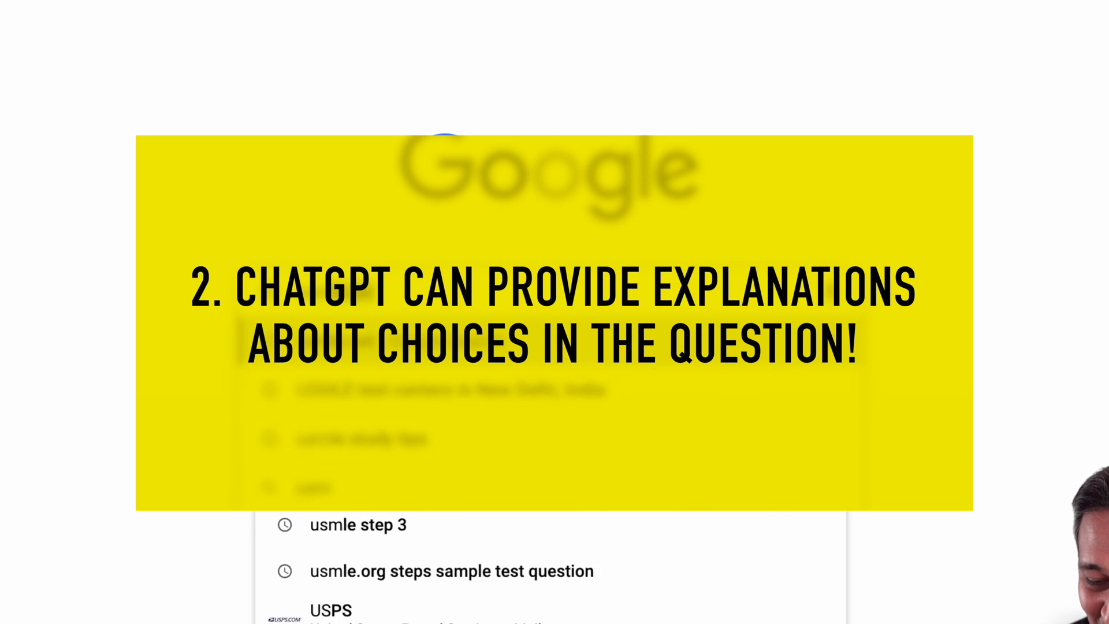
pyautogui.write('e.org')
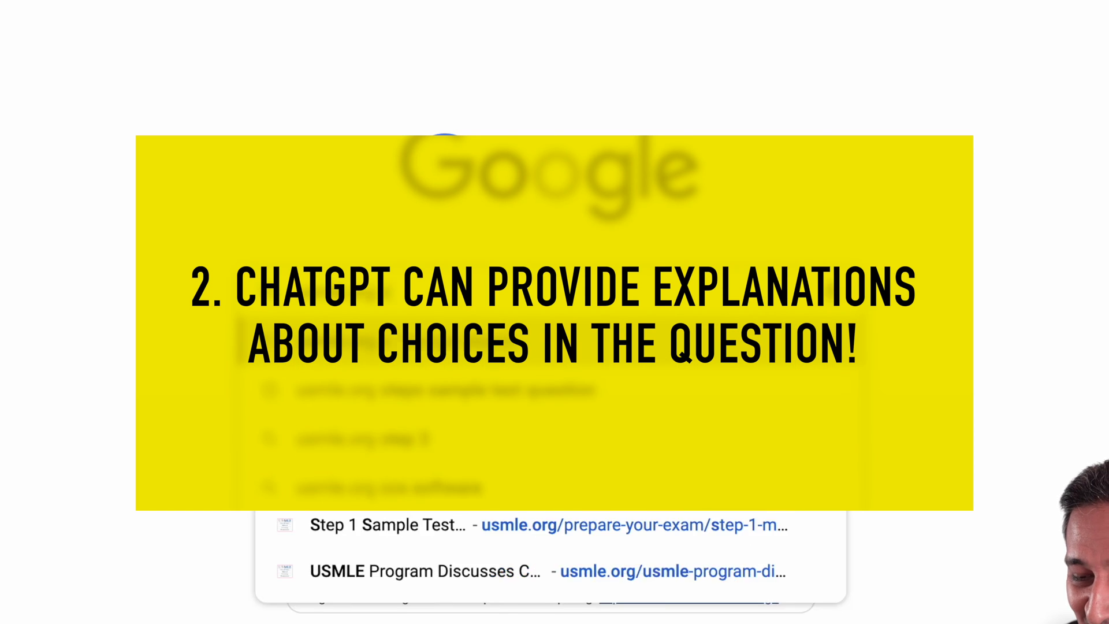
pyautogui.write(' sample')
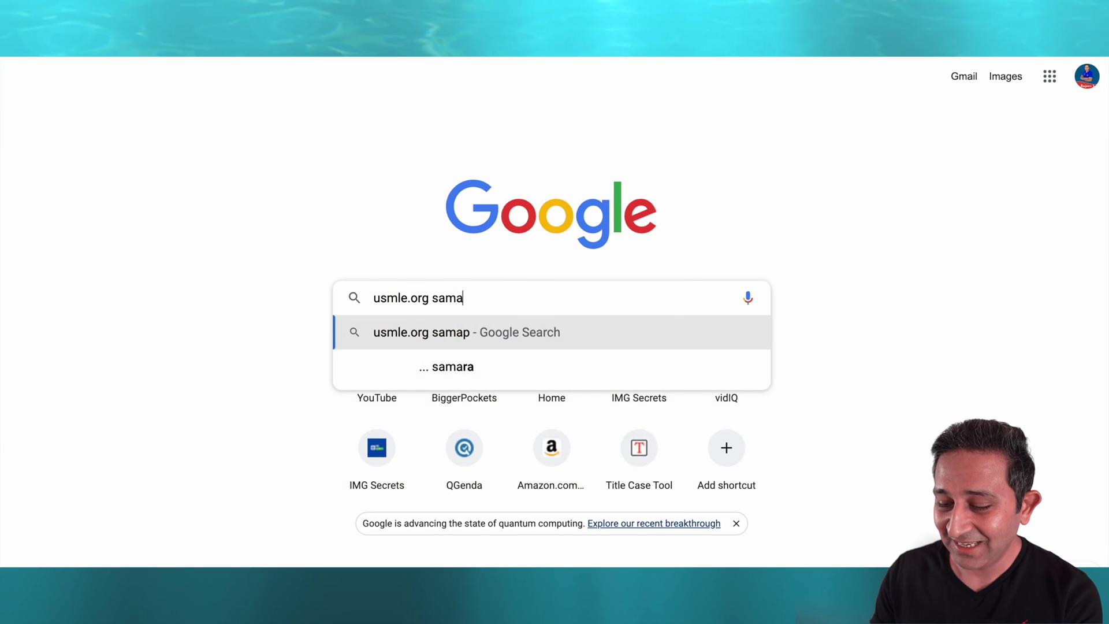
pyautogui.write(' test question')
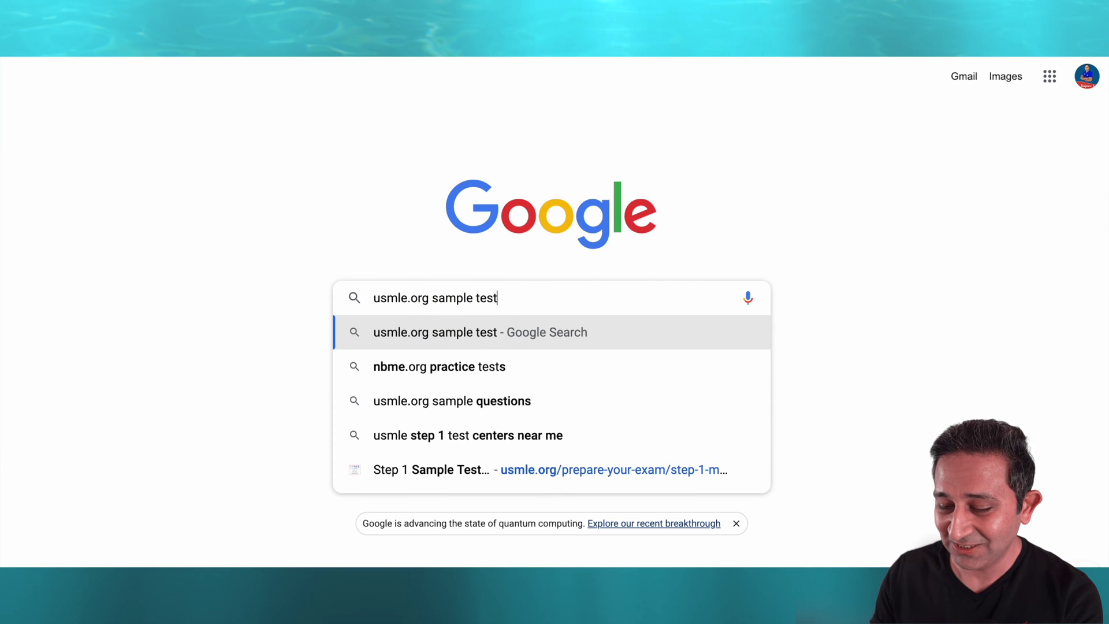
pyautogui.press('BackSpace')
pyautogui.press('BackSpace')
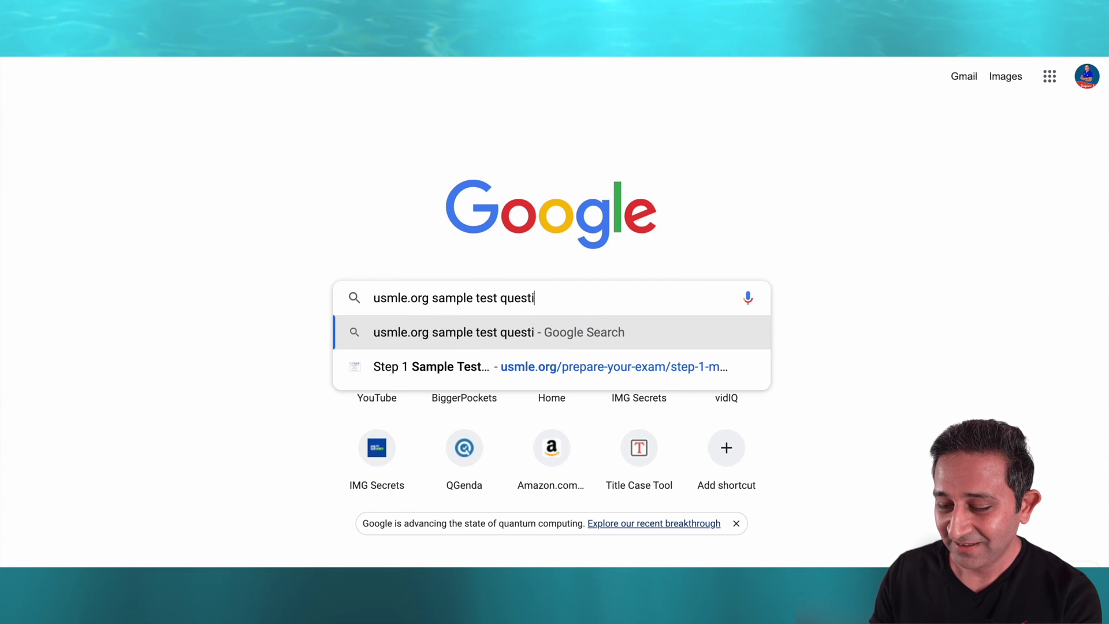
pyautogui.write('ons')
pyautogui.press('Return')
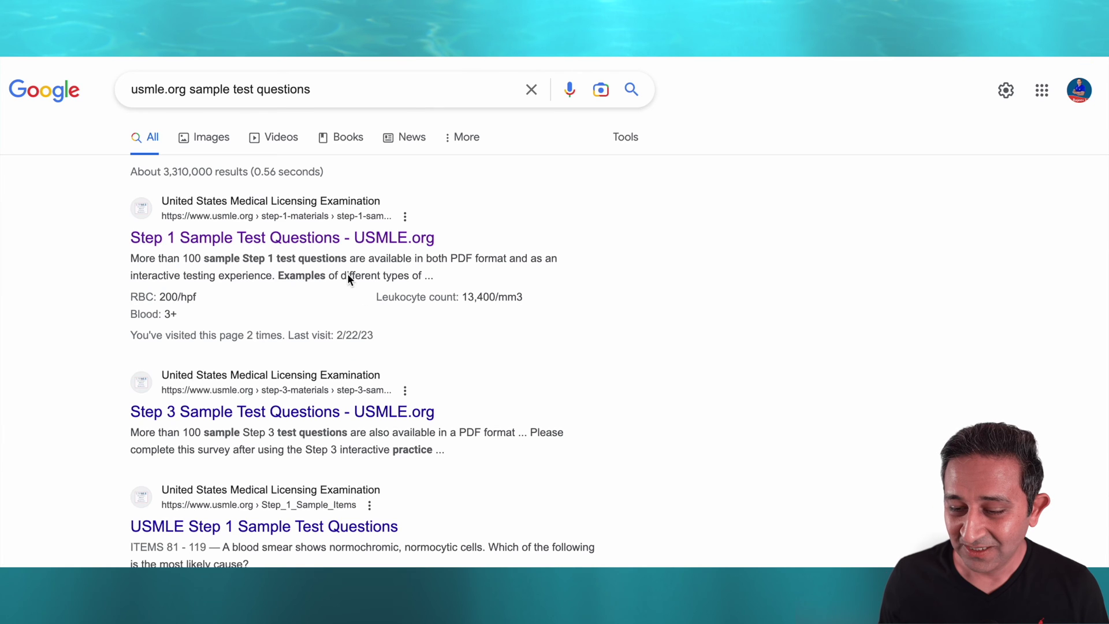
# - Open the Step 1 Sample Test Questions page on USMLE.org and accept its optional cookies
pyautogui.click(328, 239)
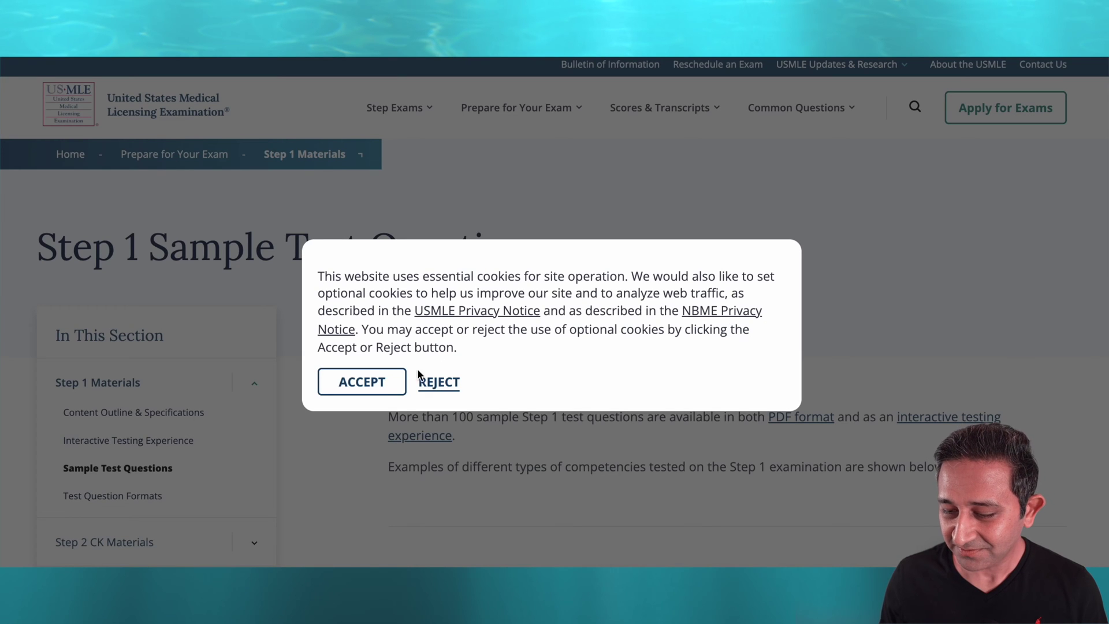
pyautogui.click(375, 390)
pyautogui.scroll(-8, 761, 397)
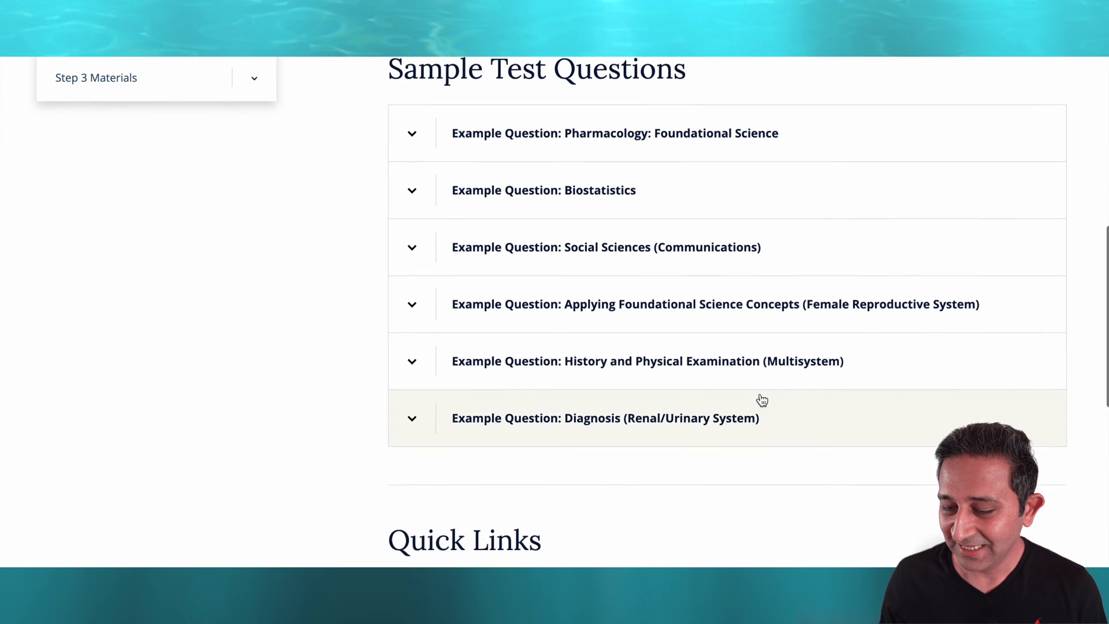
# - Expand the Pharmacology: Foundational Science and Social Sciences (Communications) example questions
pyautogui.scroll(1, 762, 398)
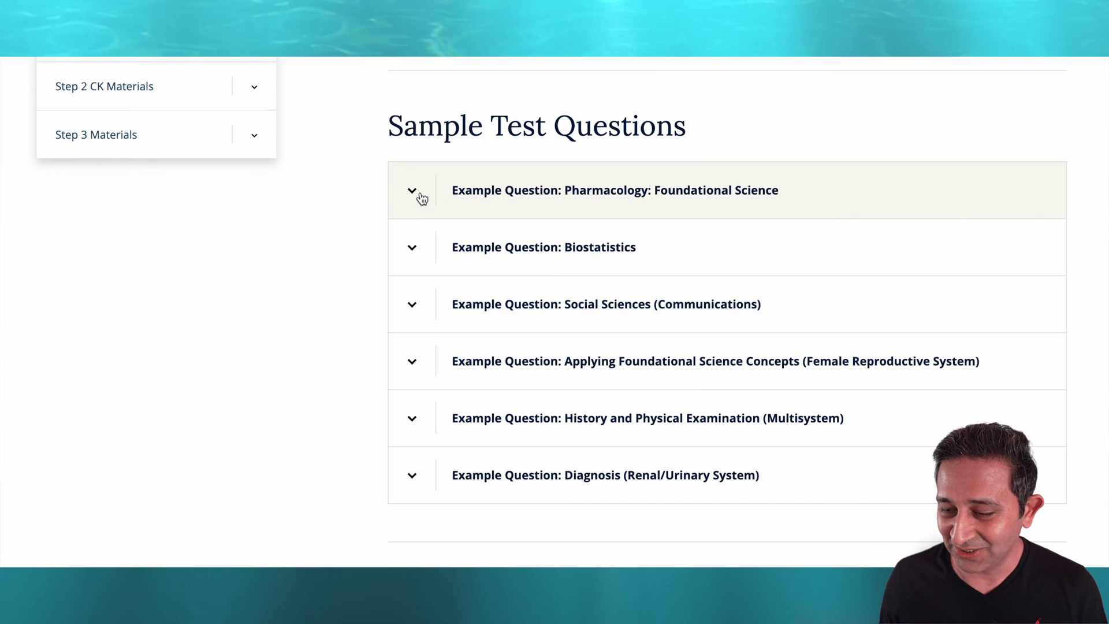
pyautogui.click(413, 192)
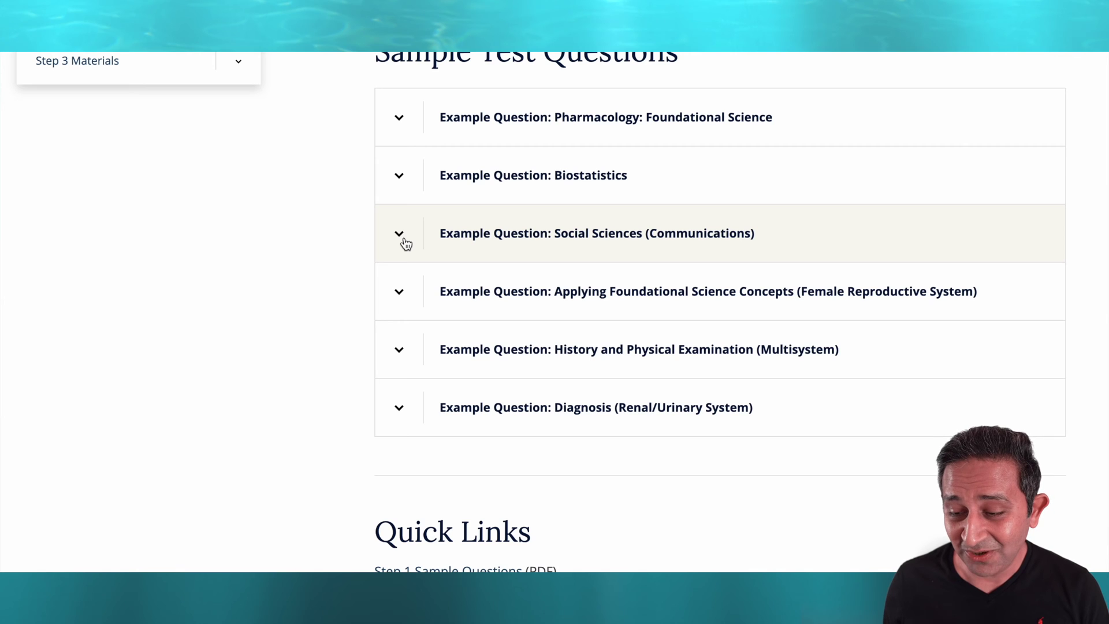
pyautogui.click(404, 242)
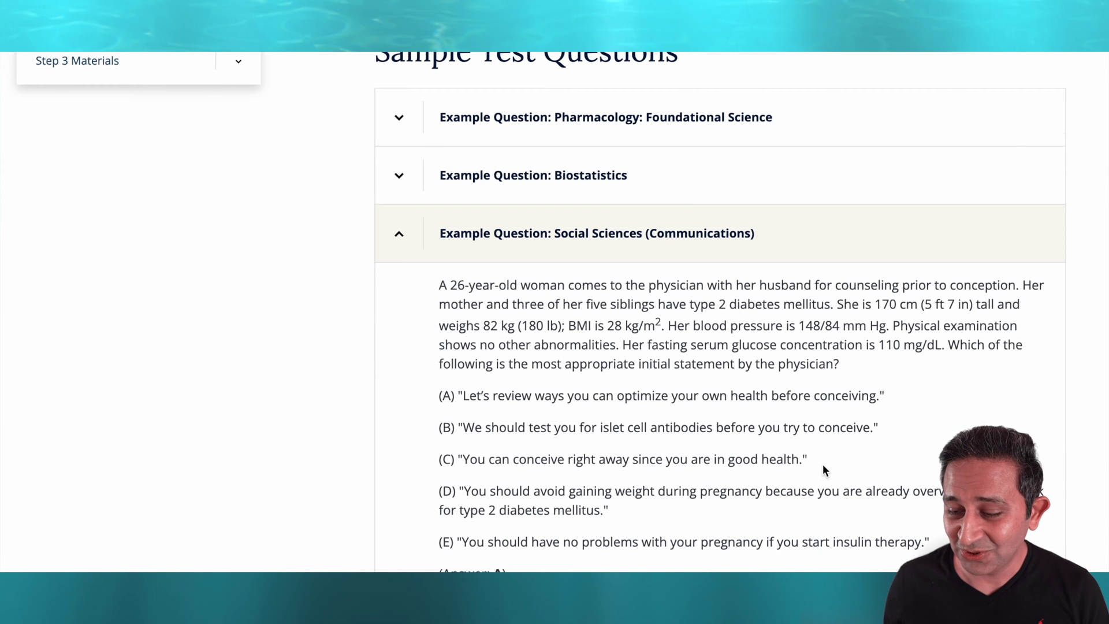
# - Copy the Social Sciences question with choices A to E, without the answer, and submit it in a new ChatGPT conversation
pyautogui.scroll(-2, 824, 466)
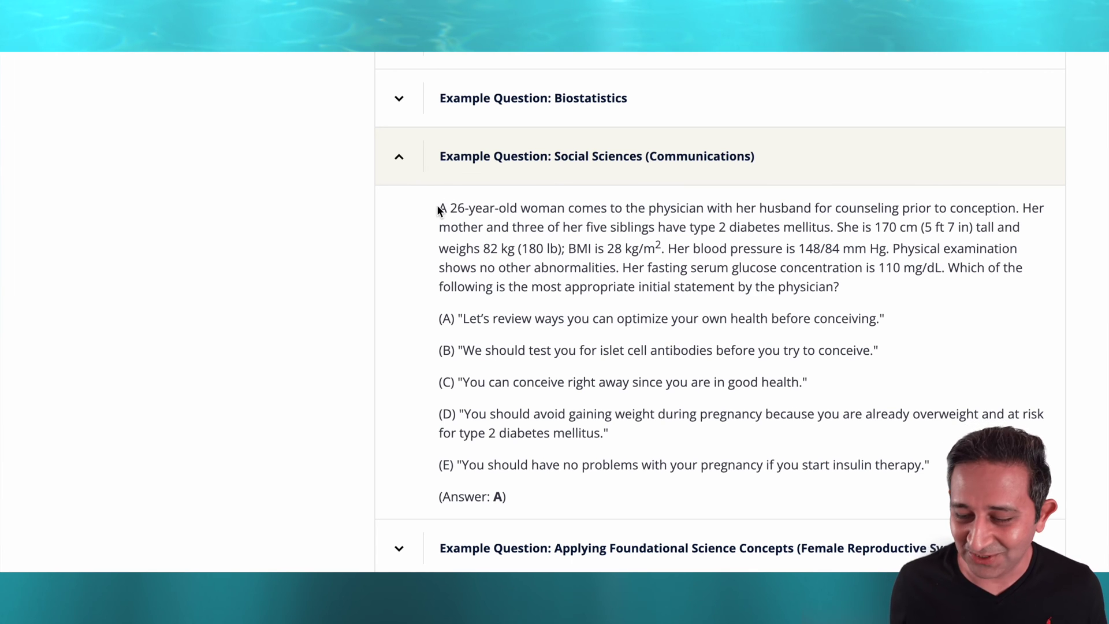
pyautogui.moveTo(440, 207); pyautogui.dragTo(929, 466)
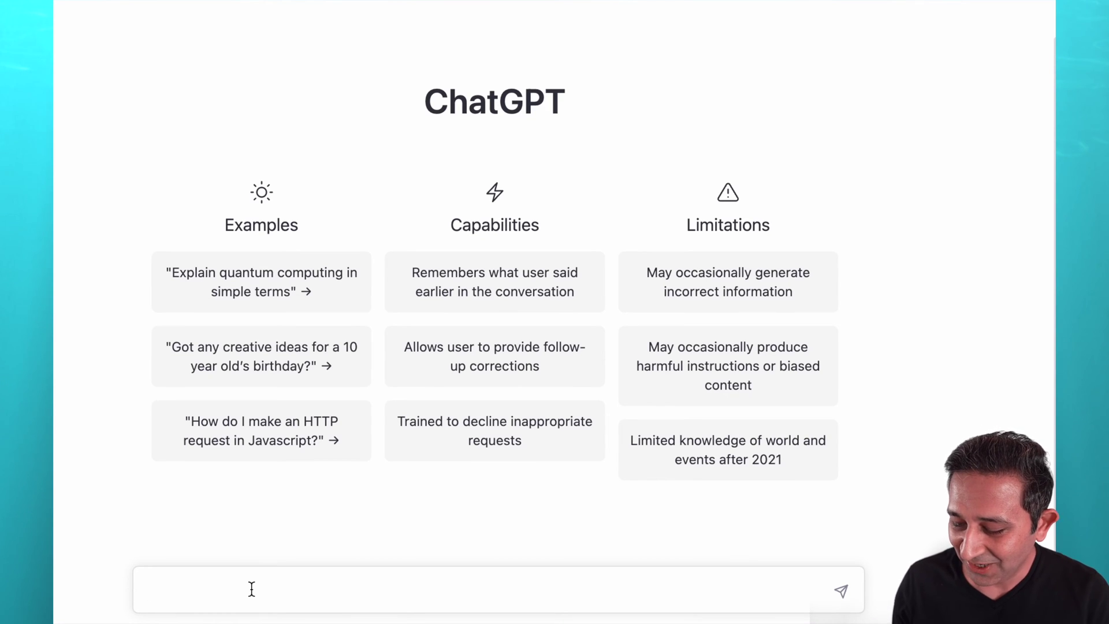
pyautogui.press('super+v')
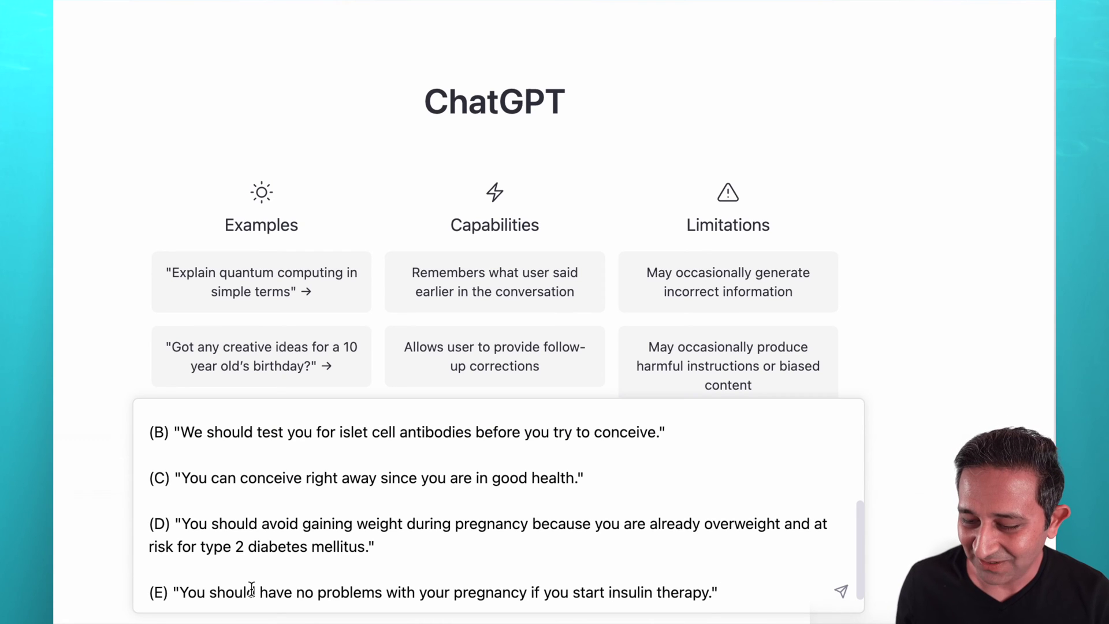
pyautogui.press('Return')
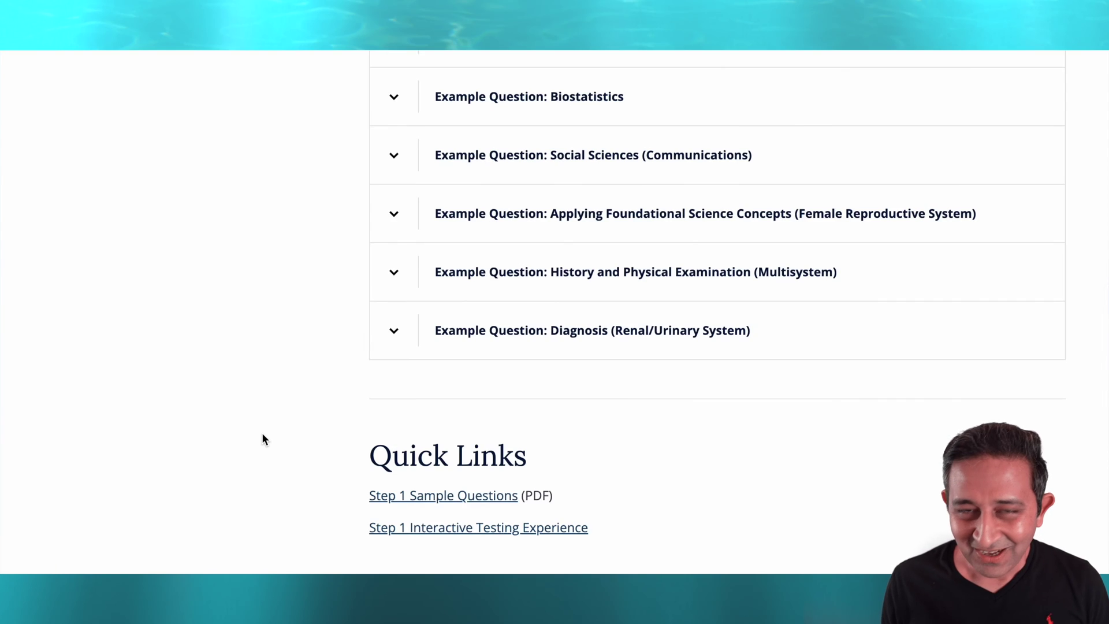
# - Open the Step 1 Sample Questions PDF from the USMLE quick links and go to the first questions on page 9
pyautogui.scroll(-3, 263, 438)
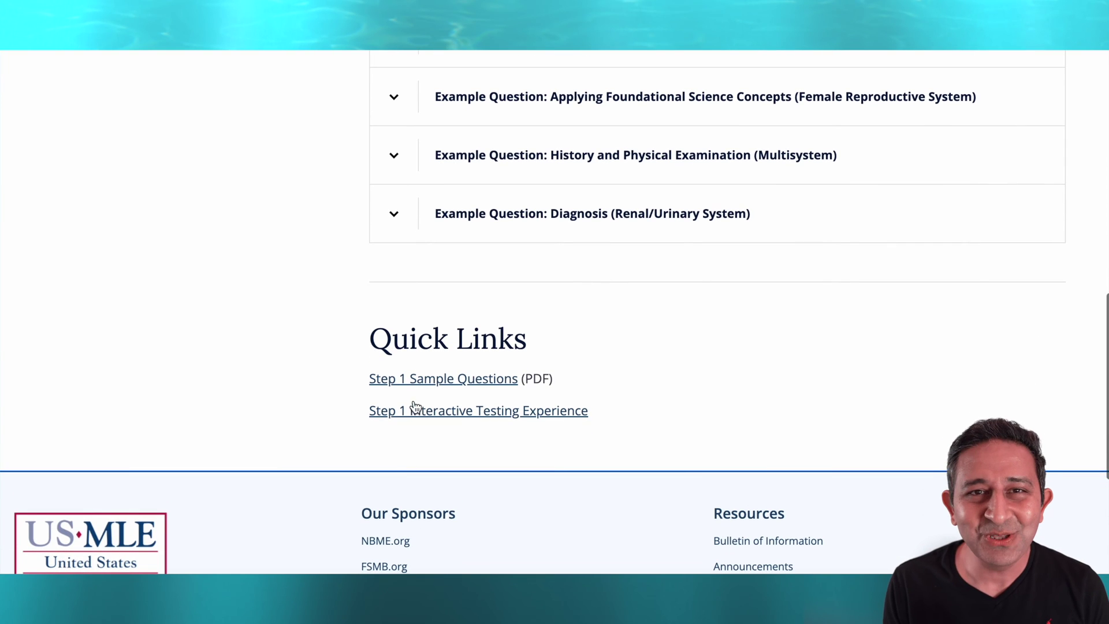
pyautogui.click(452, 382)
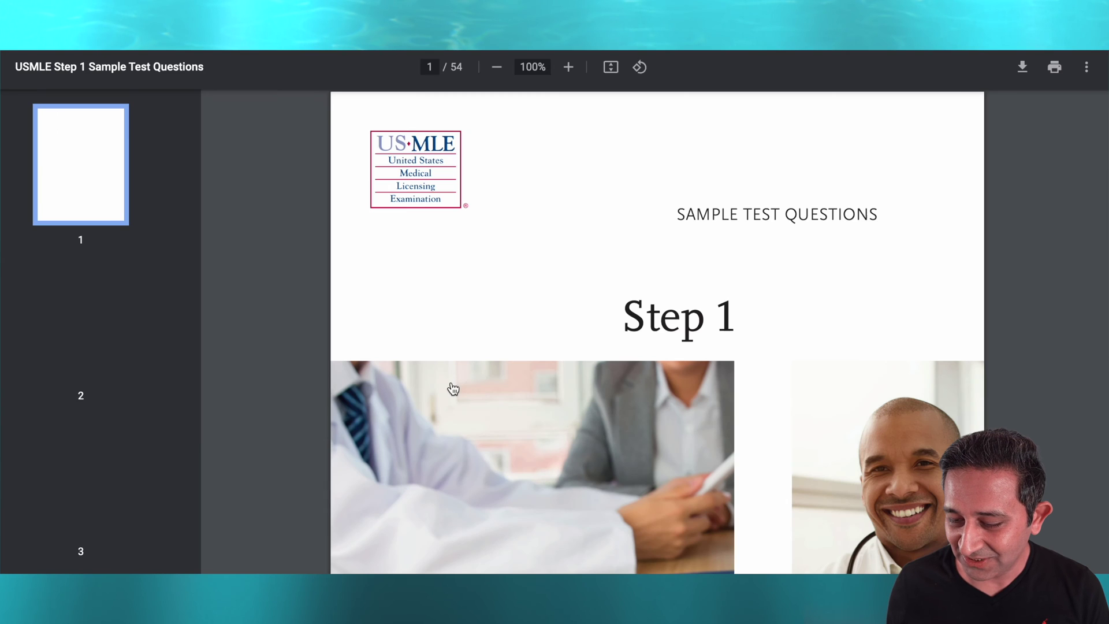
pyautogui.scroll(-20, 668, 381)
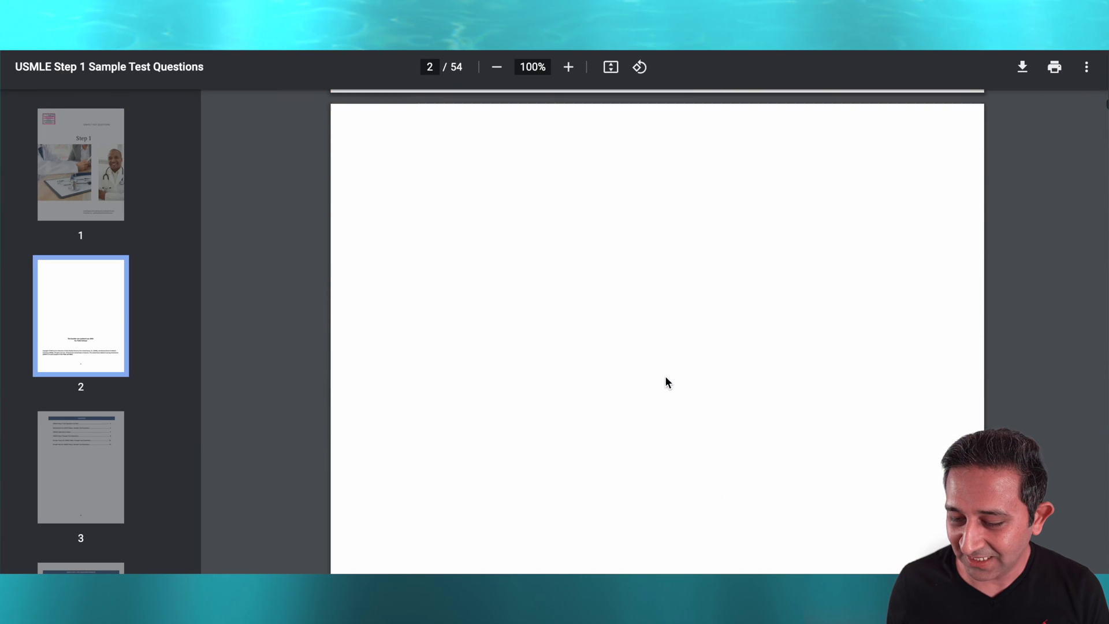
pyautogui.scroll(-9, 666, 381)
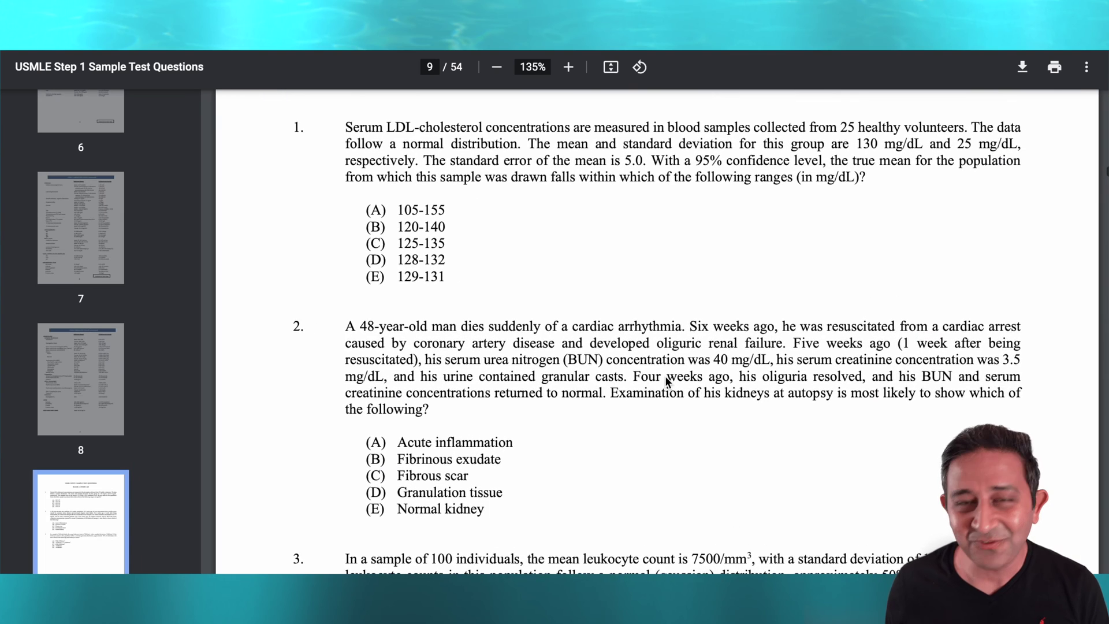
# - Copy PDF question 1 on serum LDL-cholesterol with choices A to E, submit it to ChatGPT and read through the explanation
pyautogui.scroll(1, 665, 375)
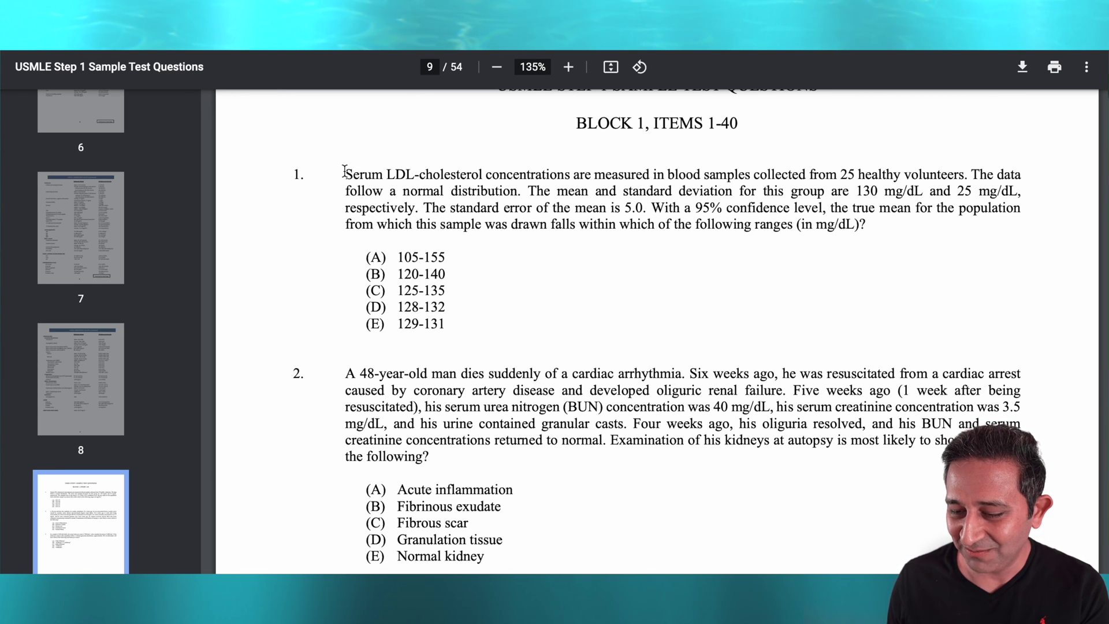
pyautogui.moveTo(346, 174); pyautogui.dragTo(461, 294)
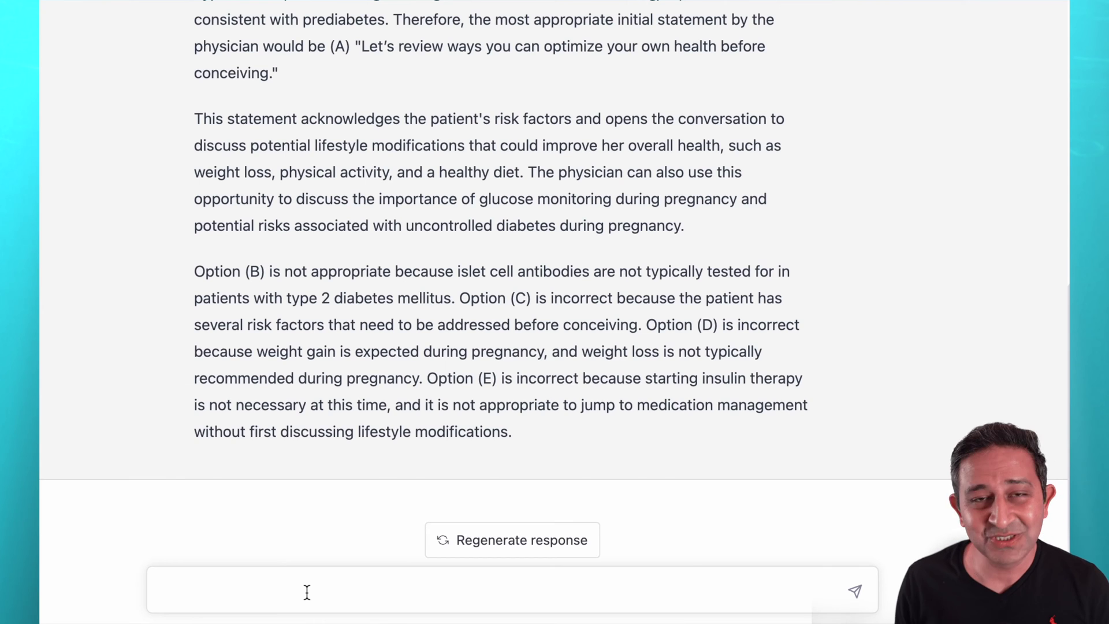
pyautogui.press('super+v')
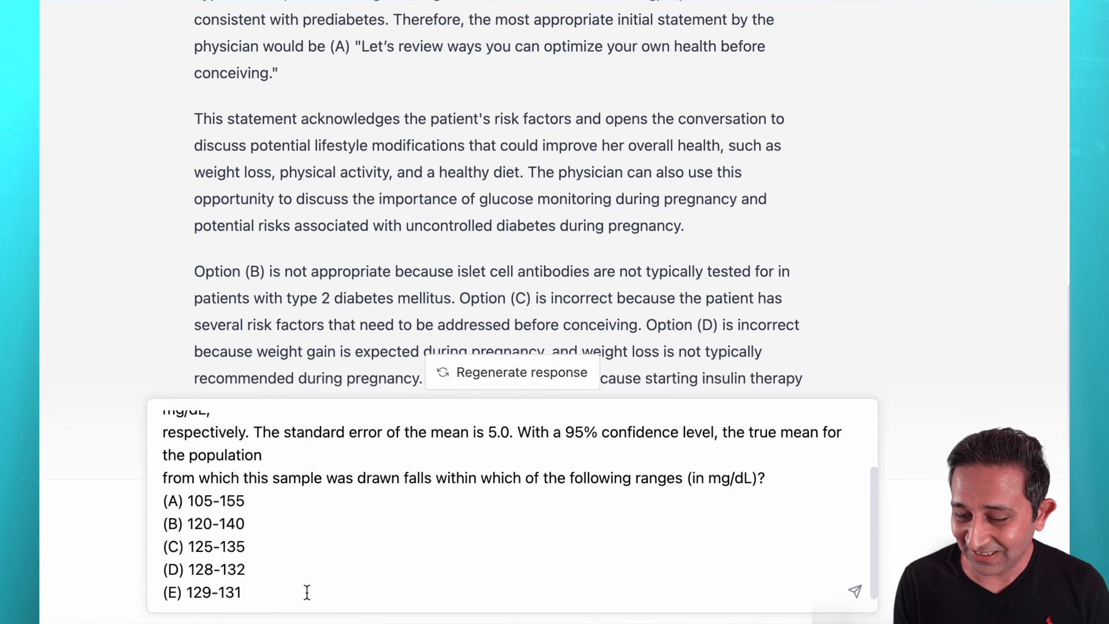
pyautogui.press('Return')
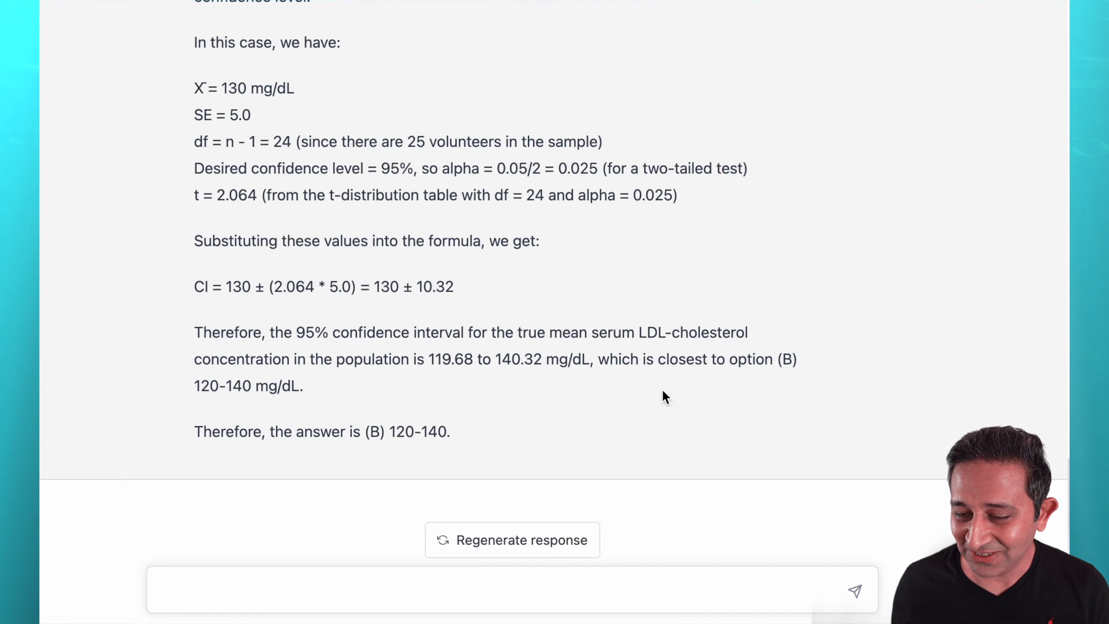
pyautogui.scroll(2, 806, 316)
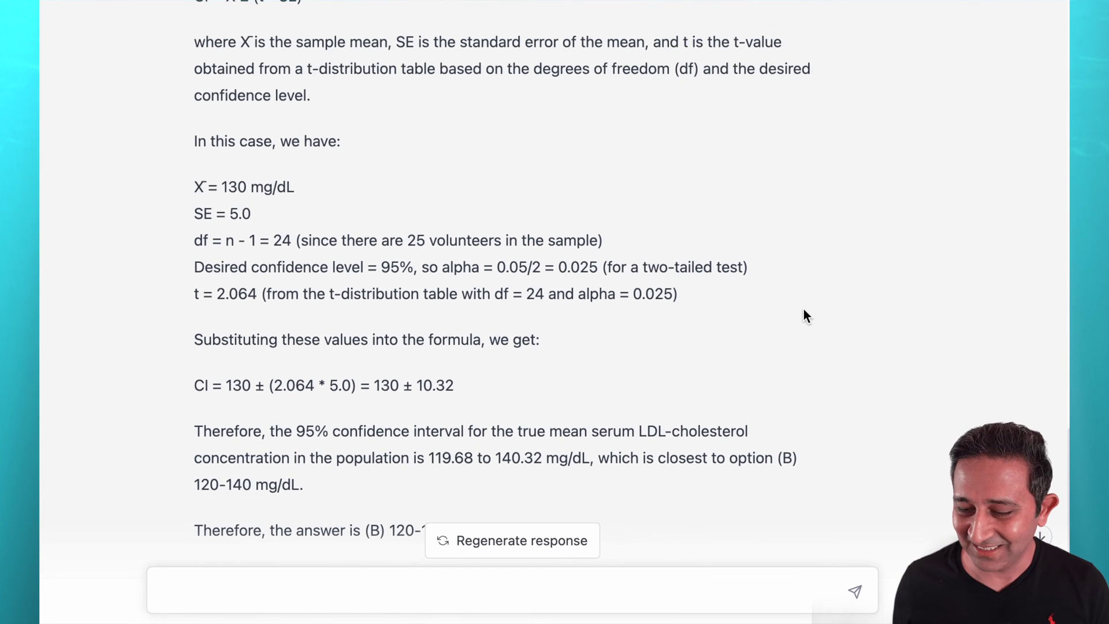
pyautogui.scroll(2, 805, 312)
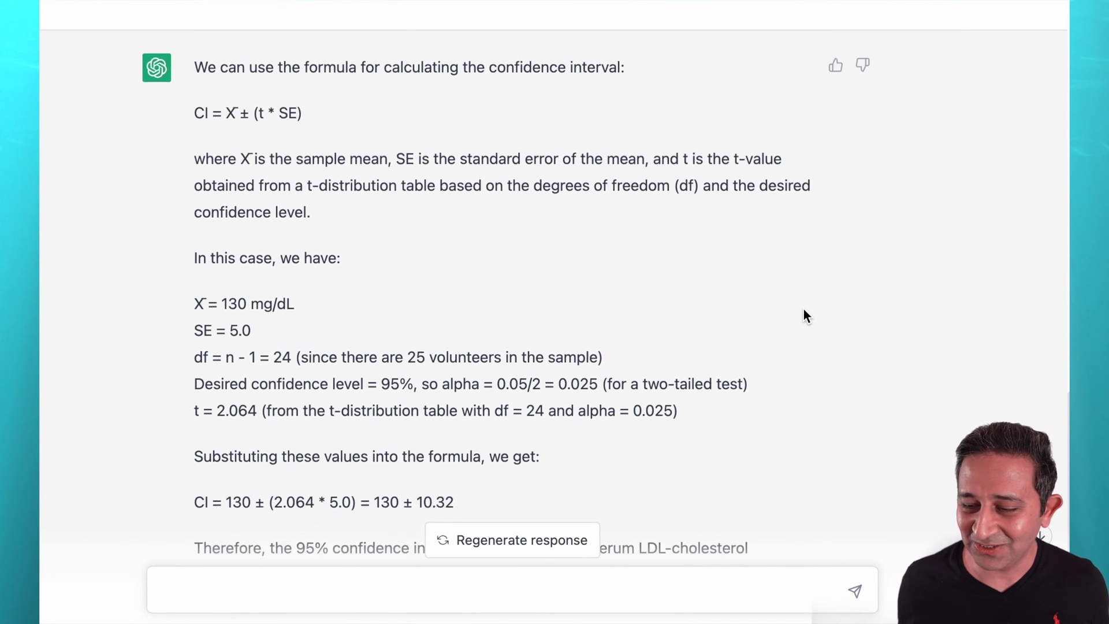
pyautogui.scroll(-1, 806, 316)
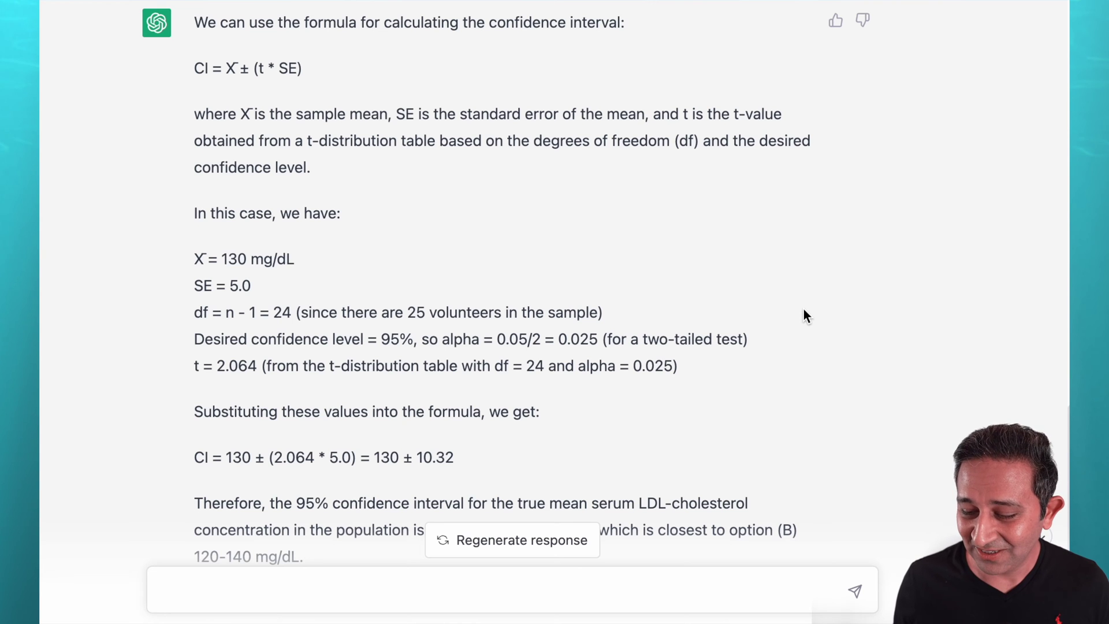
pyautogui.scroll(-1, 804, 311)
pyautogui.scroll(-2, 804, 310)
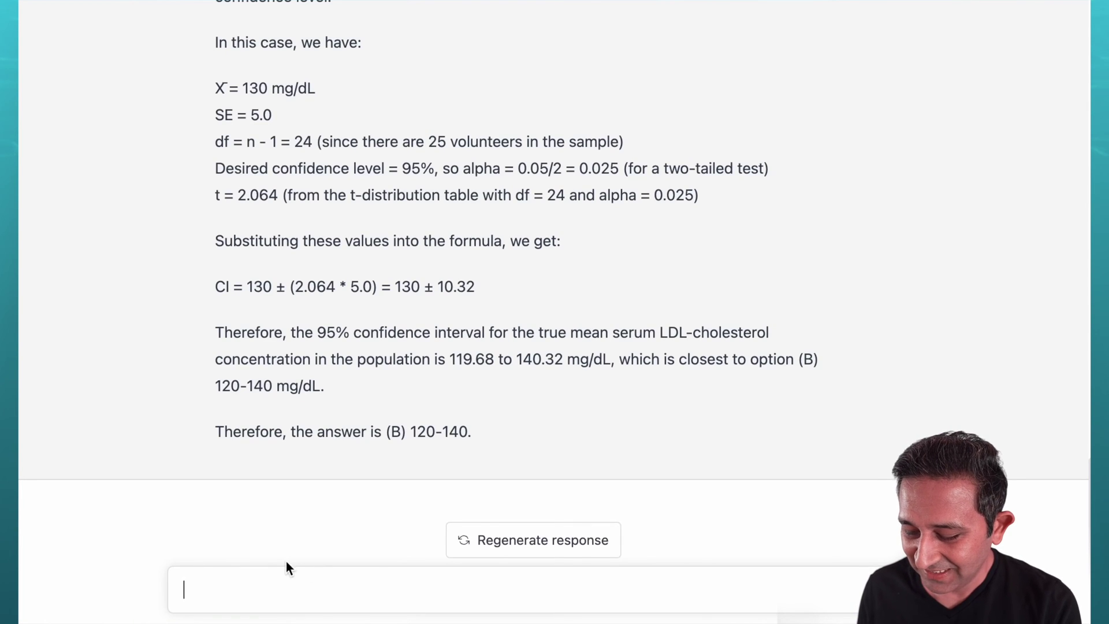
# - Ask "what is a good mnemonic for brachial plexus anatomy" and highlight the alternative mnemonic phrase in the reply
pyautogui.write('what is a good mnemonic for brachial plexus anatomy')
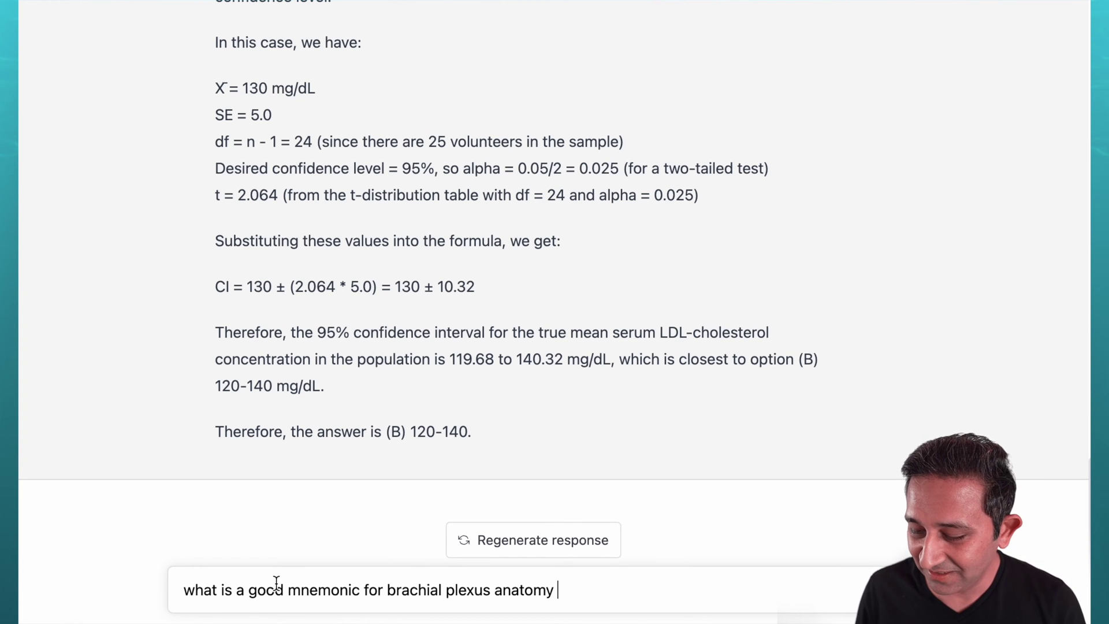
pyautogui.press('Return')
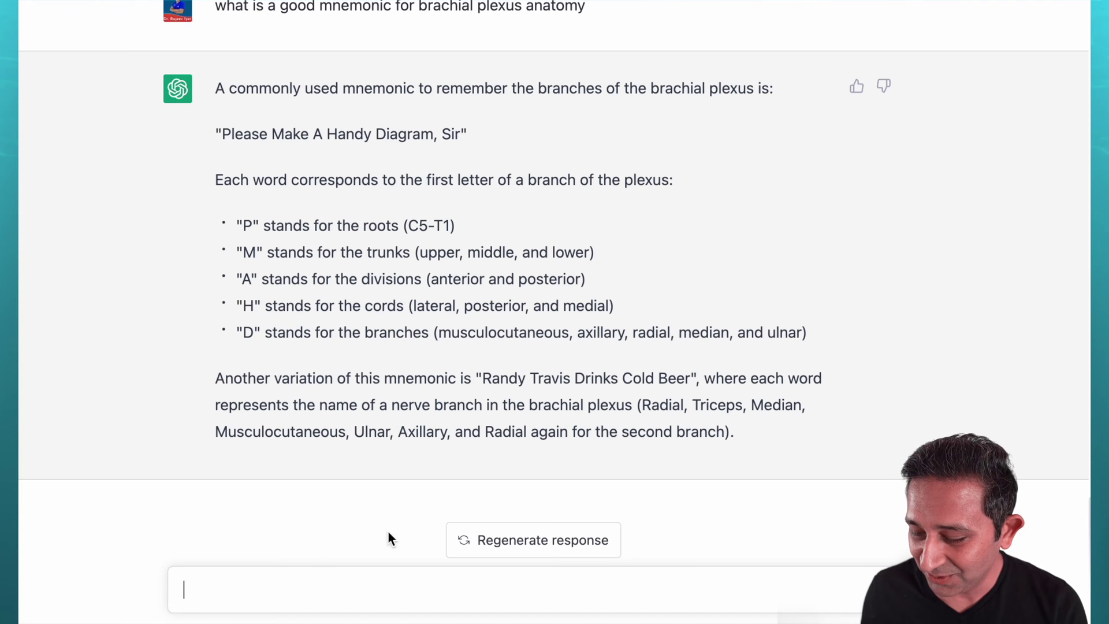
pyautogui.moveTo(487, 378); pyautogui.dragTo(677, 379)
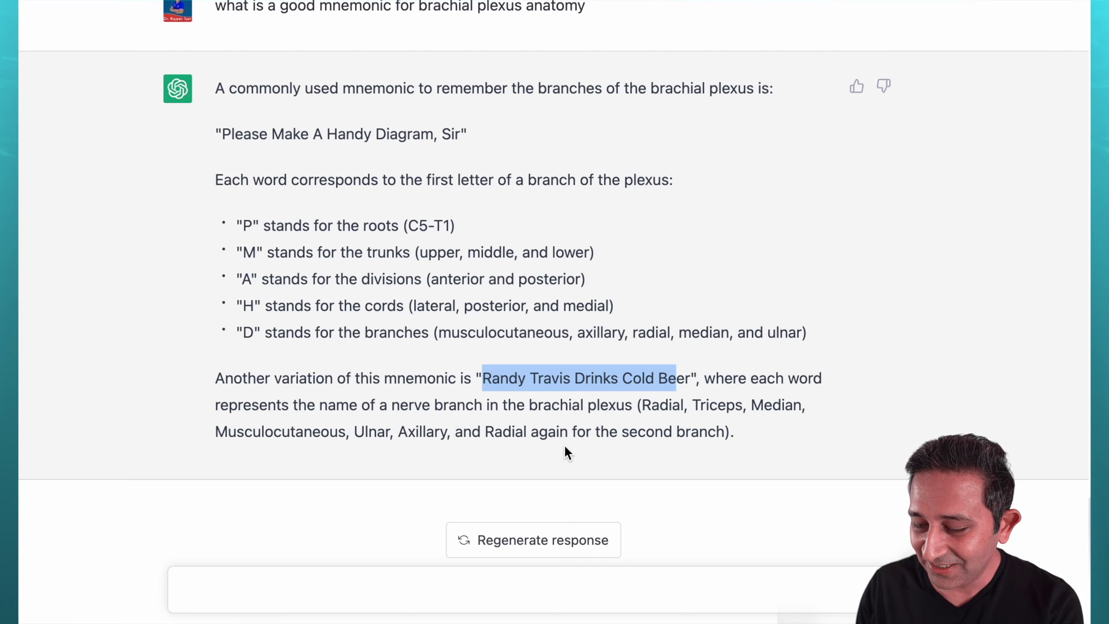
# - Submit the prompt "generate an indian name with the first name starting with a letter R and last name with T"
pyautogui.click(248, 588)
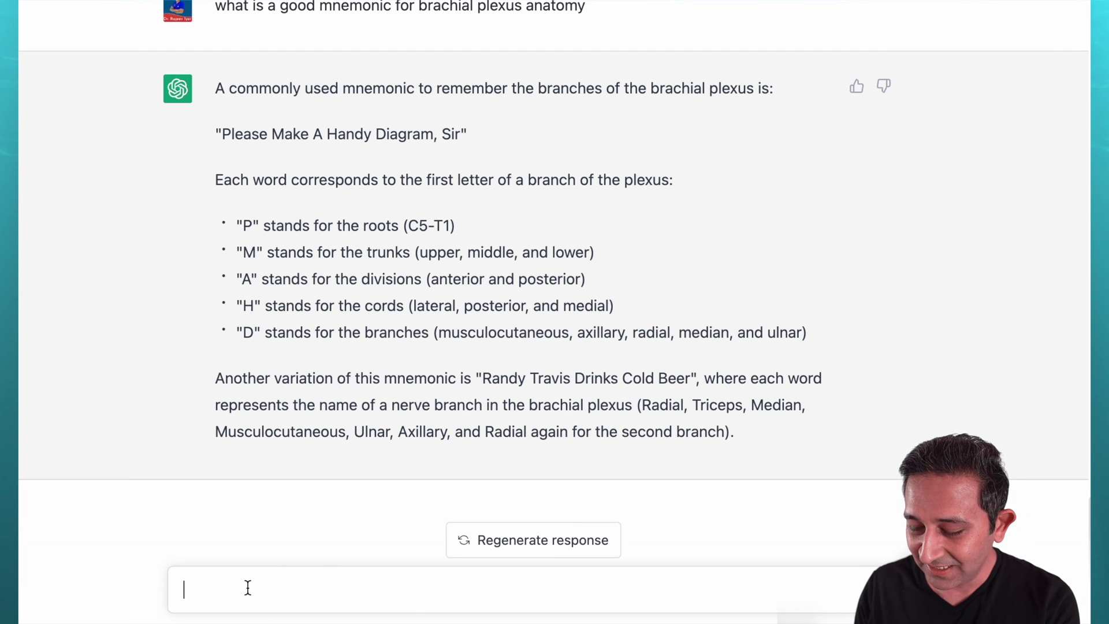
pyautogui.write('generate an ')
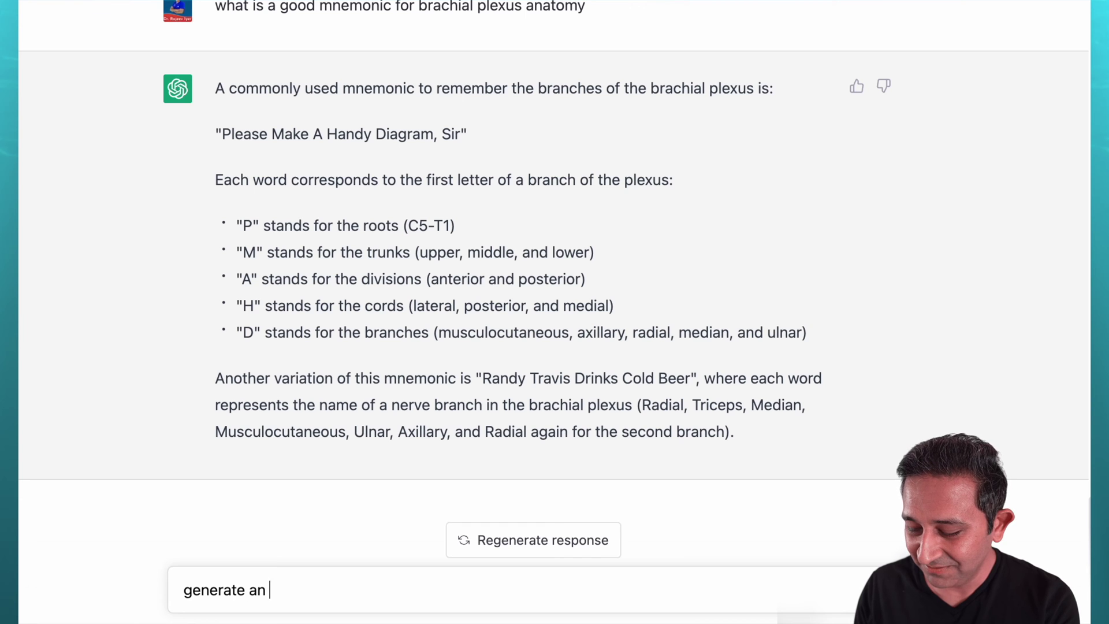
pyautogui.write('indian name w')
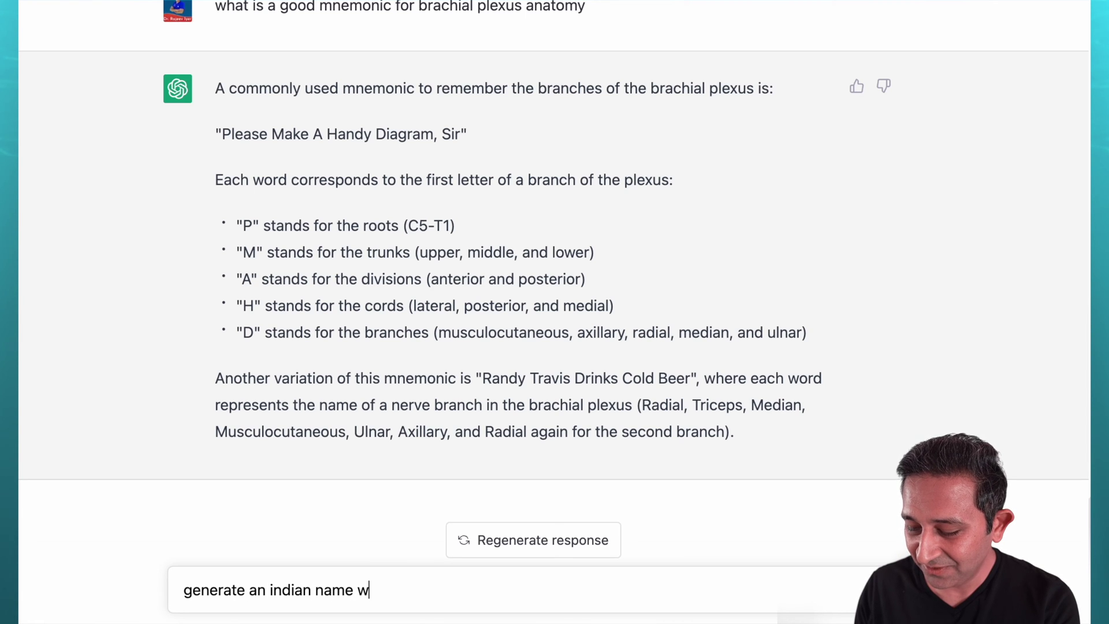
pyautogui.write('ith the first n')
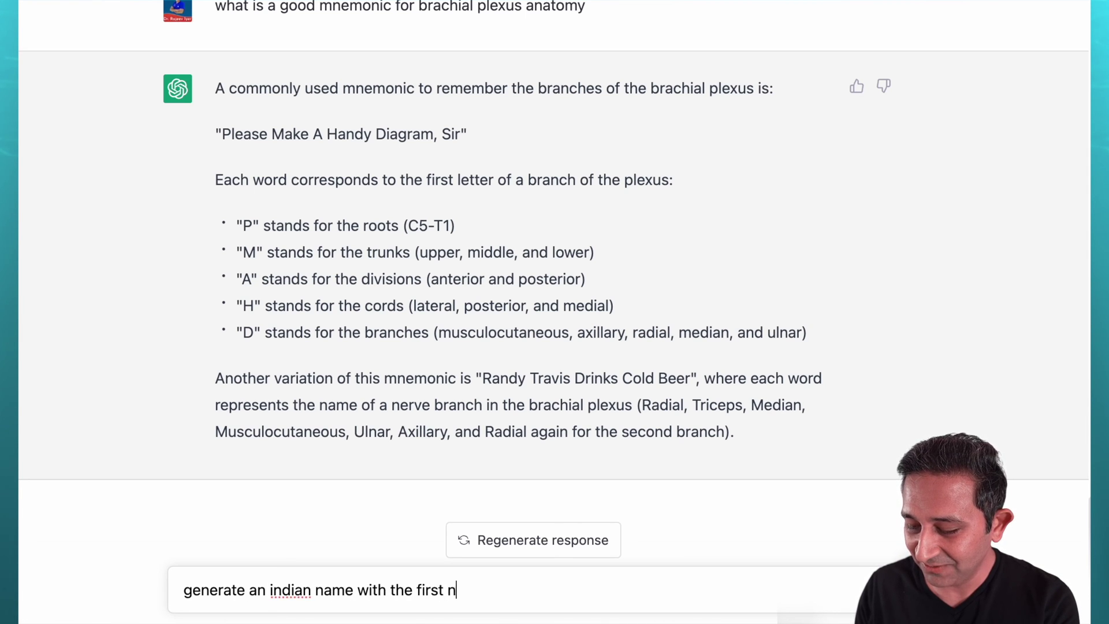
pyautogui.write('ame starting with ')
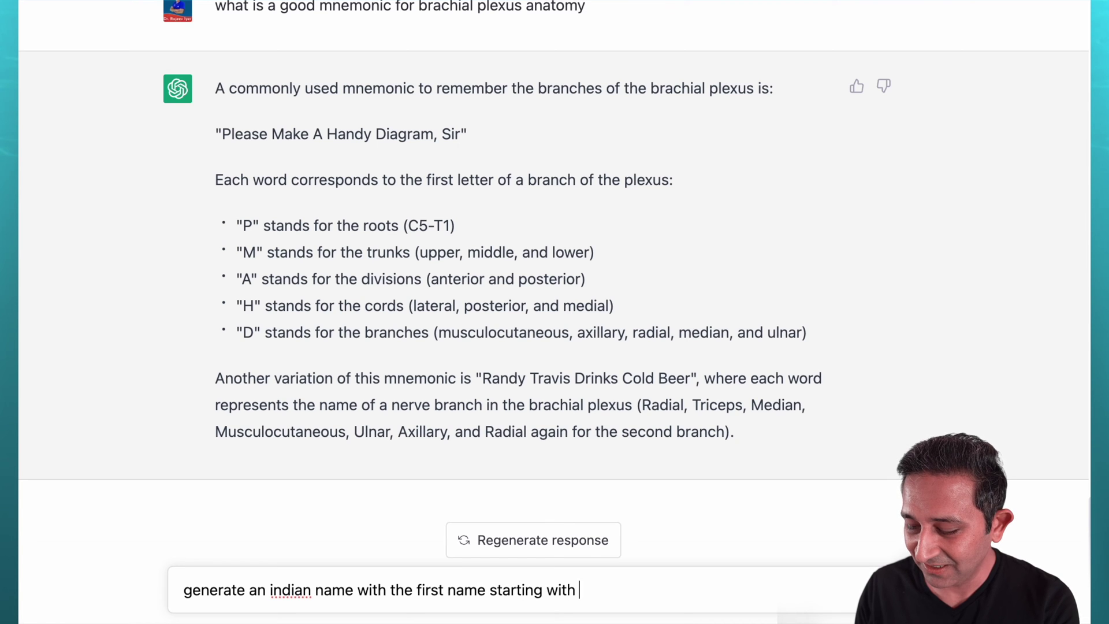
pyautogui.write('a letter R and')
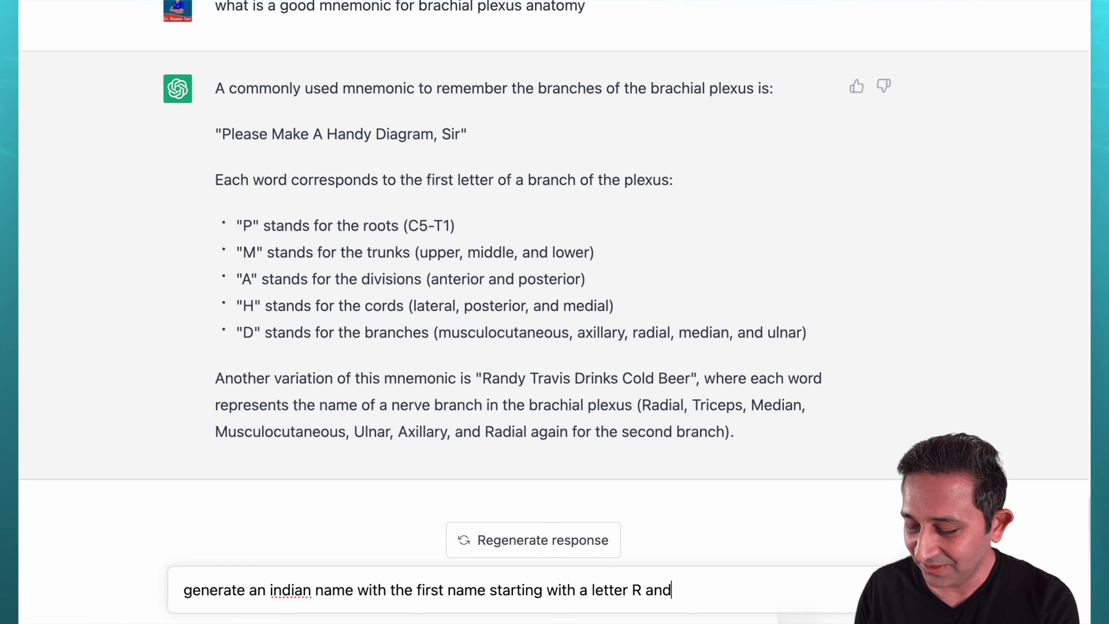
pyautogui.write(' last name with T')
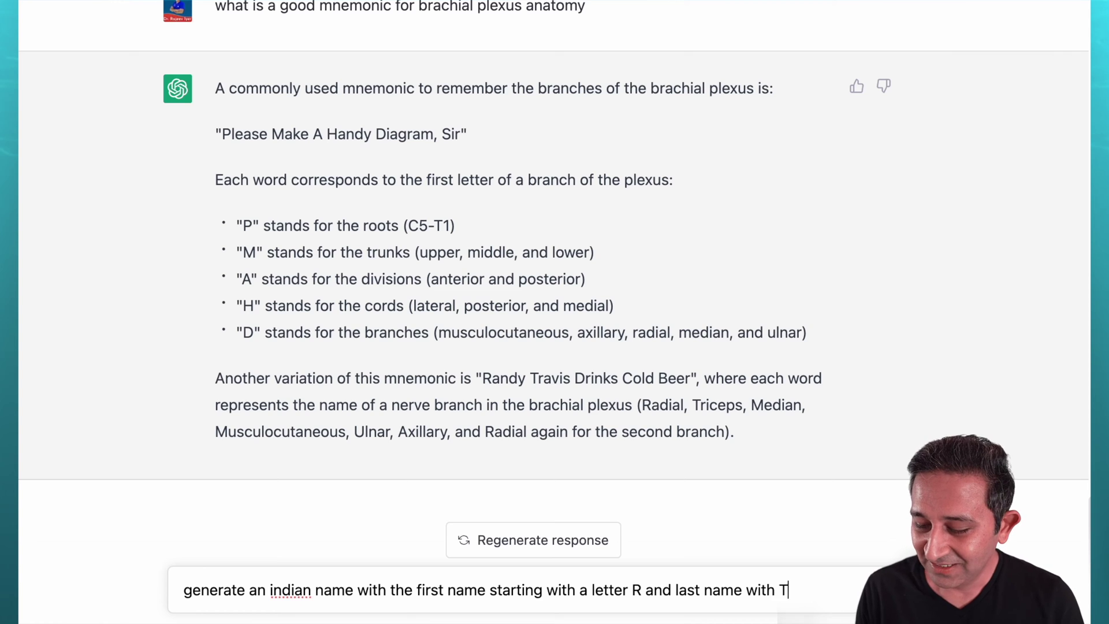
pyautogui.press('Return')
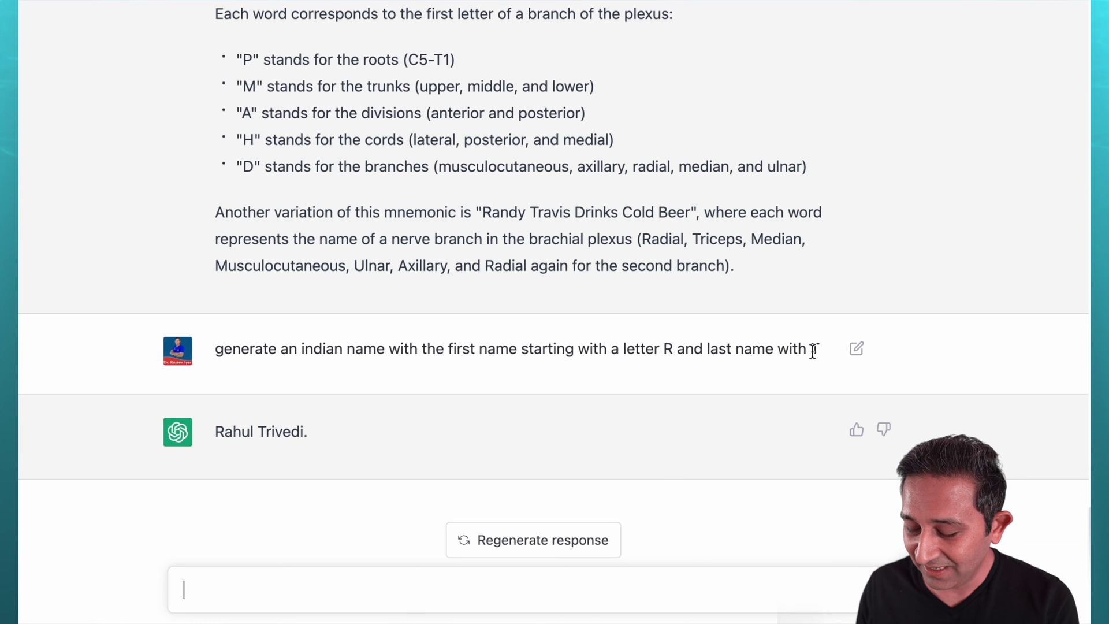
# - Copy the Indian name prompt into a new message, change its wording to "generate few indian names" and submit it
pyautogui.moveTo(821, 349); pyautogui.dragTo(212, 346)
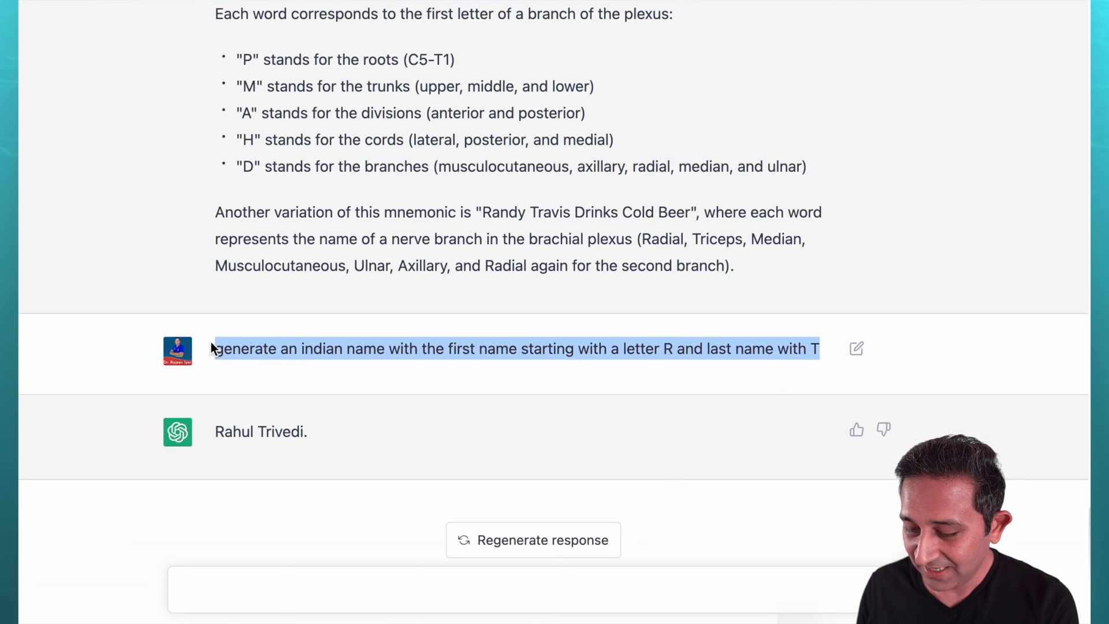
pyautogui.press('super+c')
pyautogui.click(207, 588)
pyautogui.press('super+v')
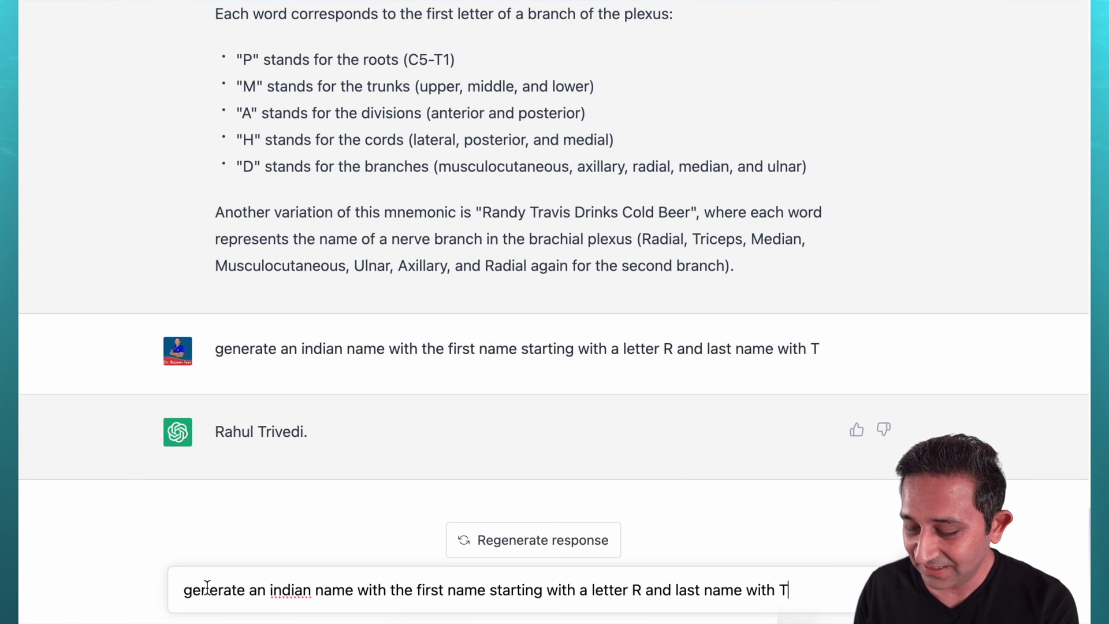
pyautogui.click(270, 589)
pyautogui.press('BackSpace')
pyautogui.press('BackSpace')
pyautogui.press('BackSpace')
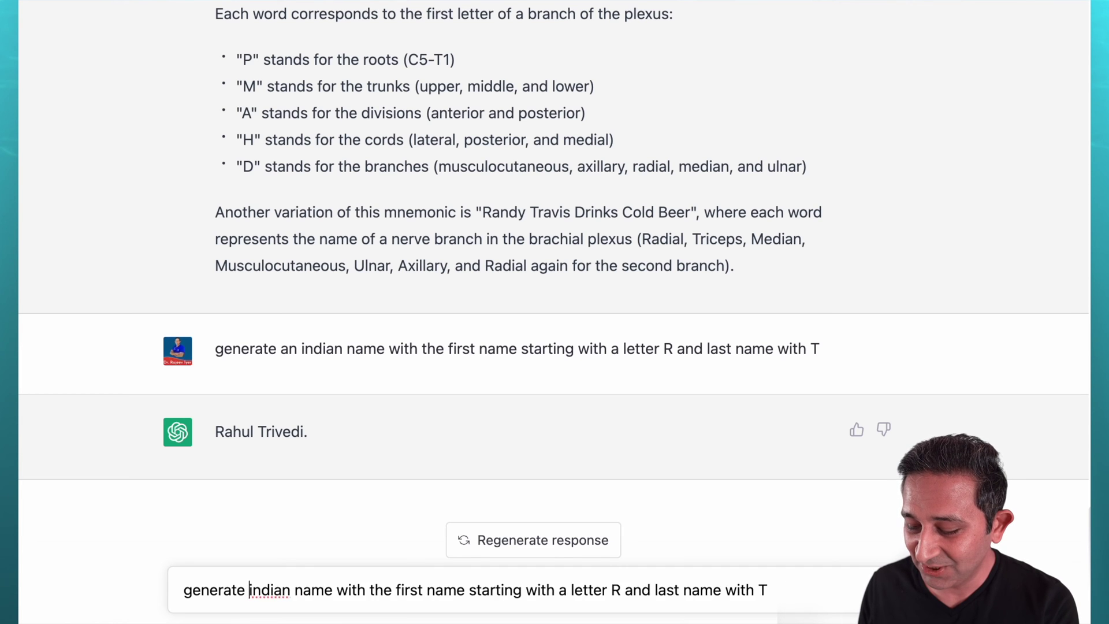
pyautogui.write('few')
pyautogui.click(353, 590)
pyautogui.write('s')
pyautogui.press('Return')
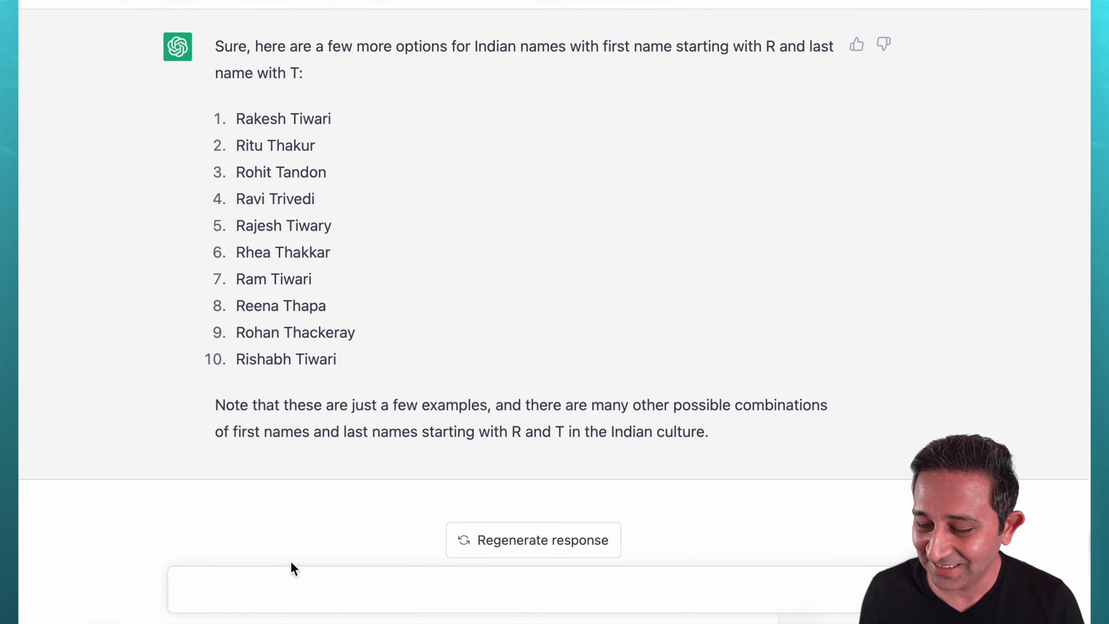
# - Reuse the original R and T name prompt with "indian" replaced by "brazilian" and submit it
pyautogui.scroll(5, 609, 235)
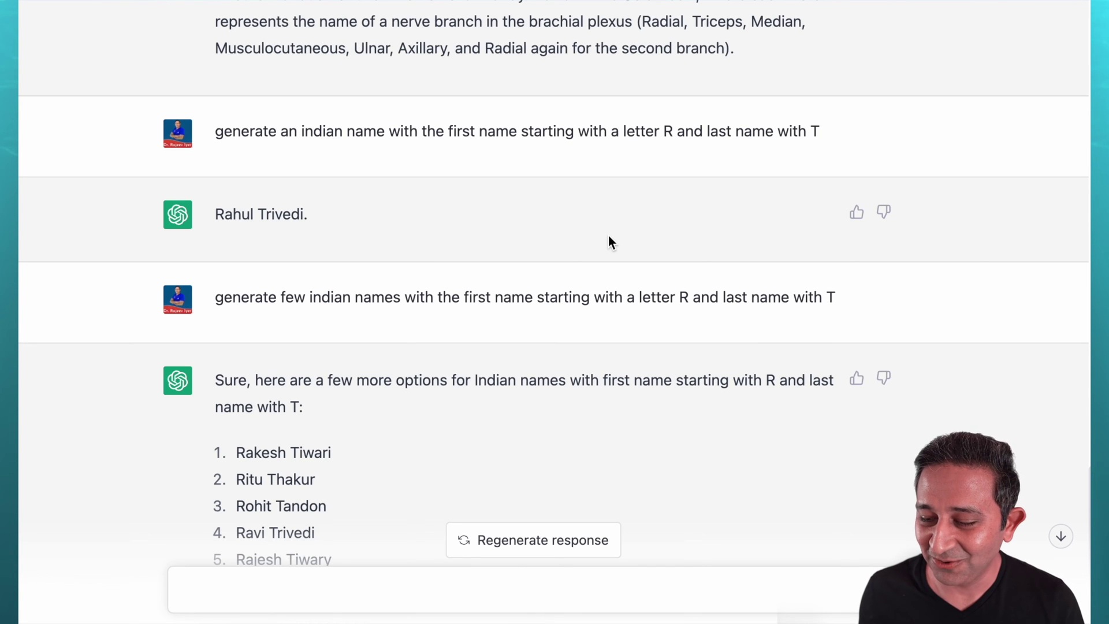
pyautogui.scroll(1, 608, 234)
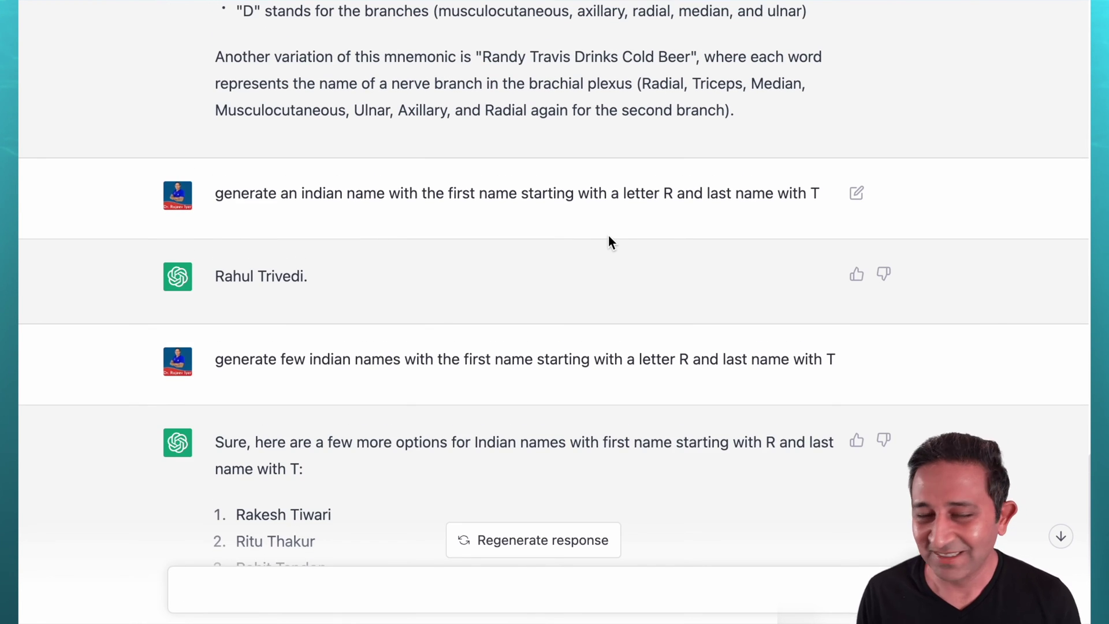
pyautogui.scroll(-6, 609, 235)
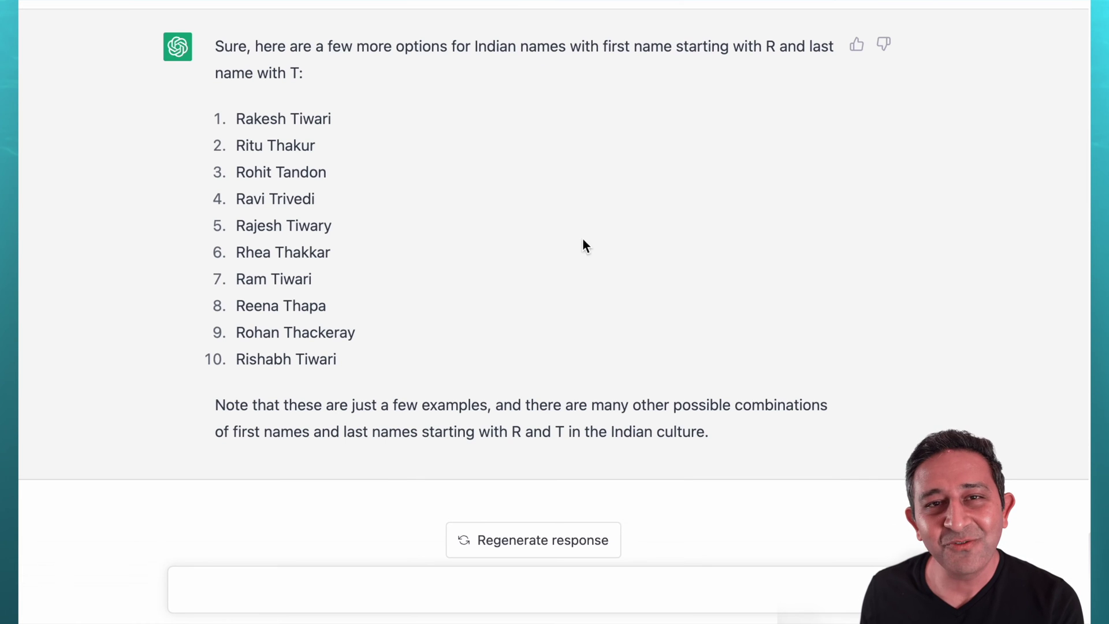
pyautogui.click(252, 592)
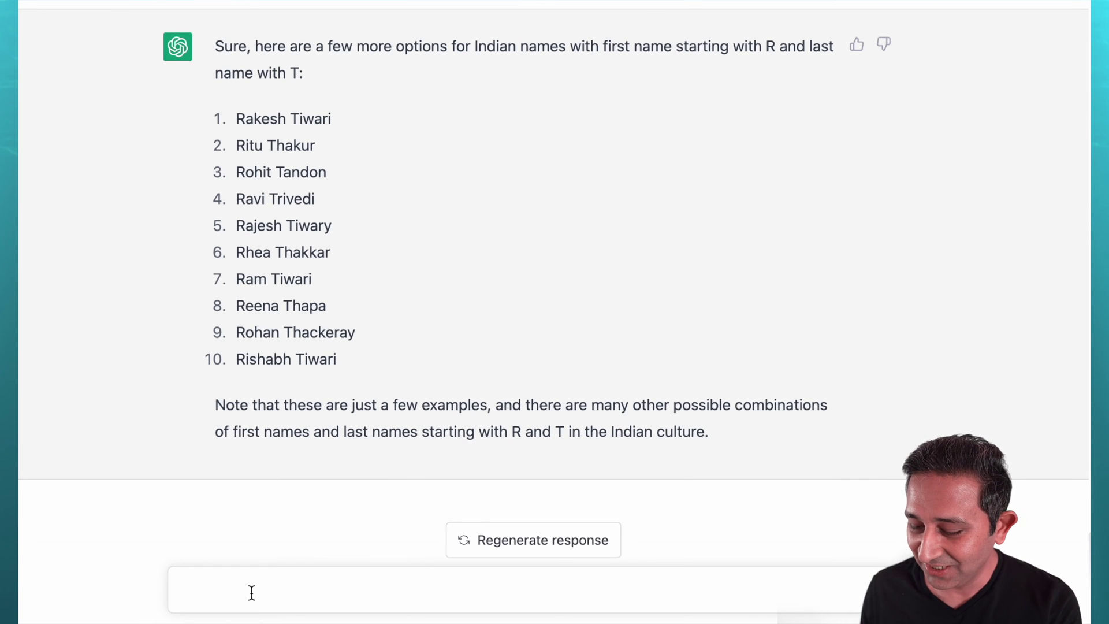
pyautogui.press('super+v')
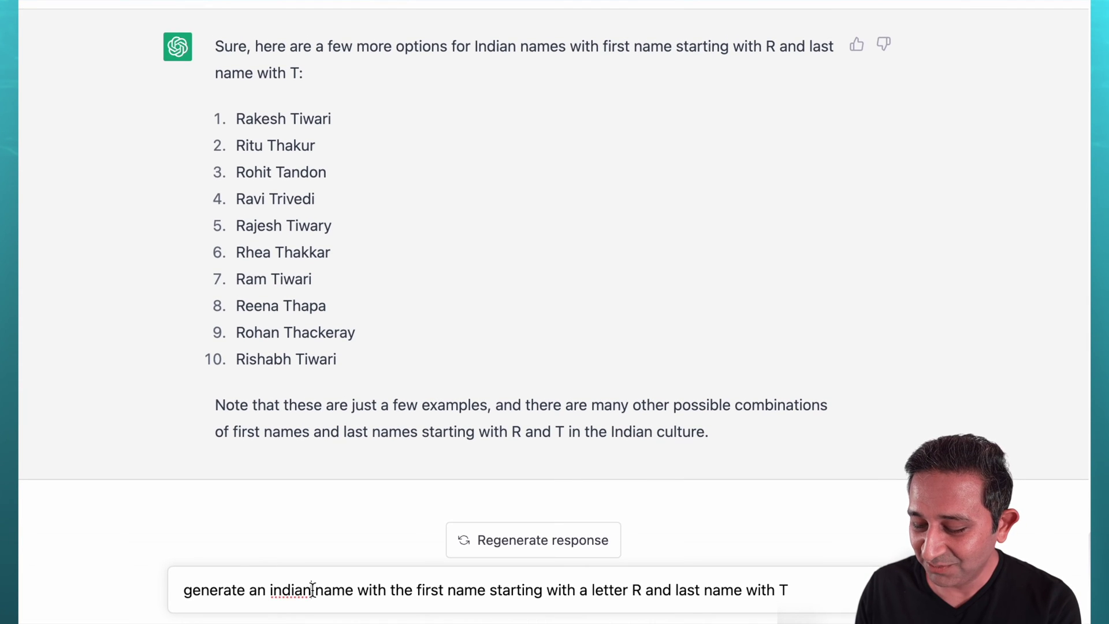
pyautogui.click(312, 589)
pyautogui.press('BackSpace')
pyautogui.press('BackSpace')
pyautogui.press('BackSpace')
pyautogui.press('BackSpace')
pyautogui.press('BackSpace')
pyautogui.press('BackSpace')
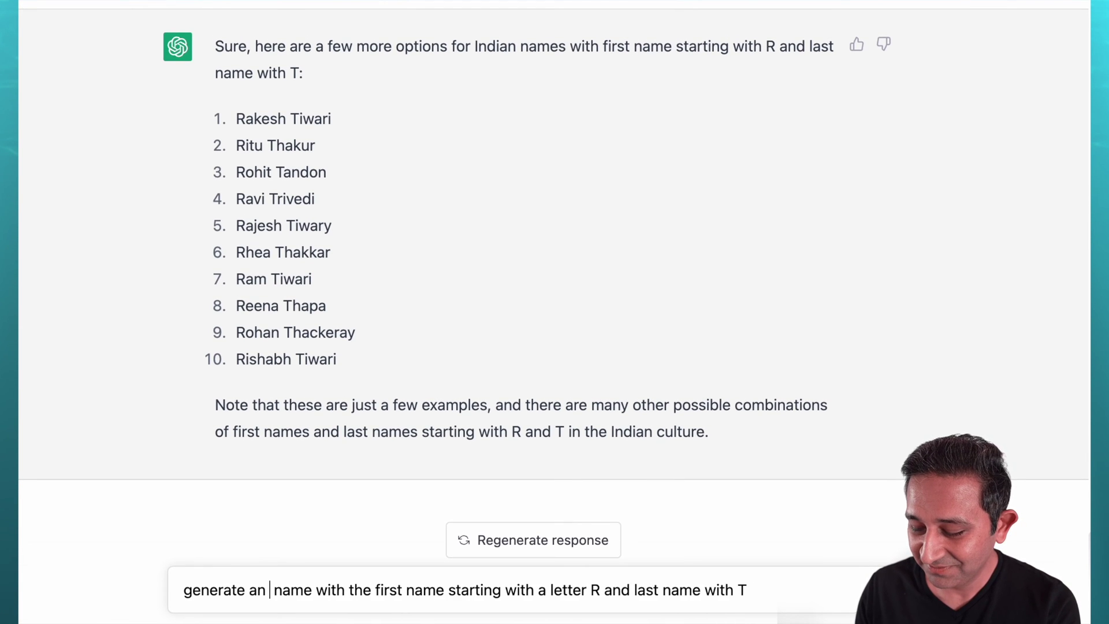
pyautogui.write('brazilian')
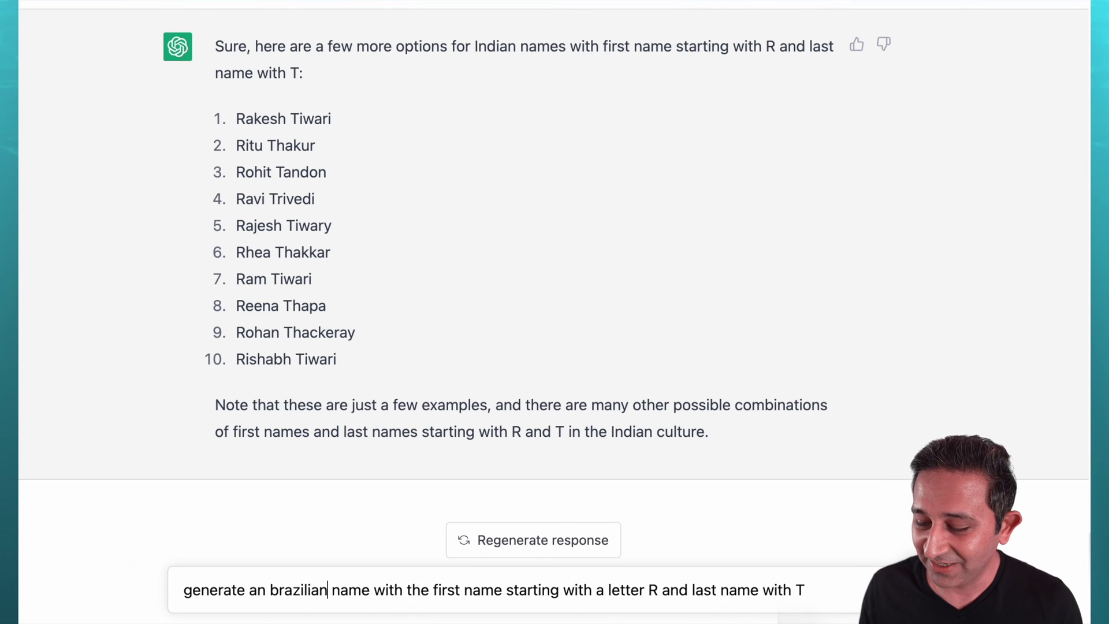
pyautogui.press('Return')
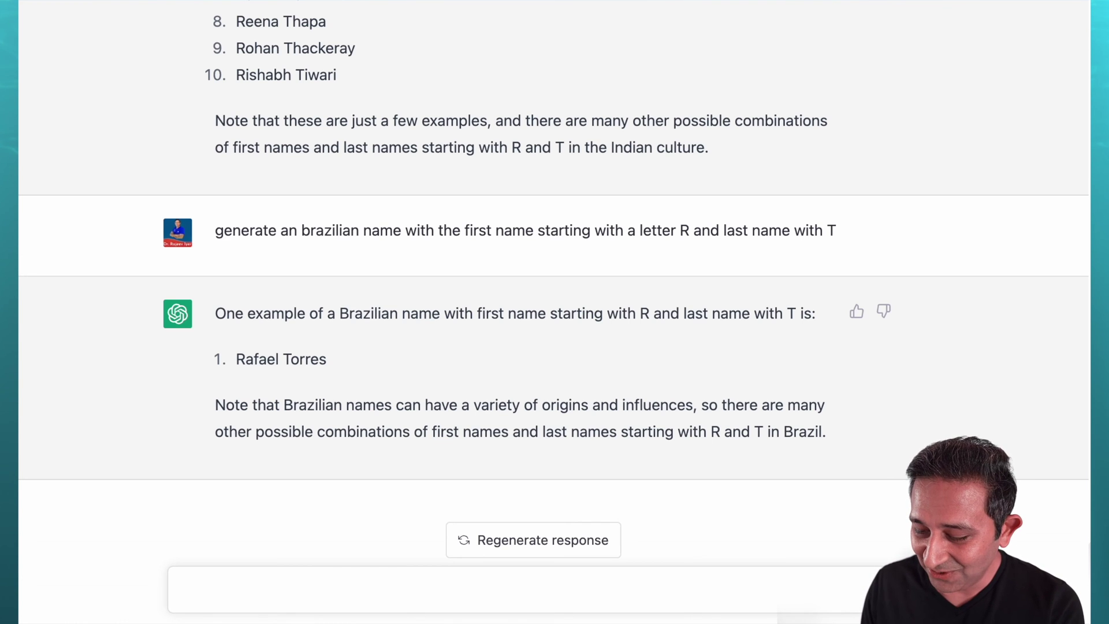
# - Reuse the R and T name prompt with "indian" replaced by "middle eastern" and submit it
pyautogui.hotkey('ctrl', 'v')
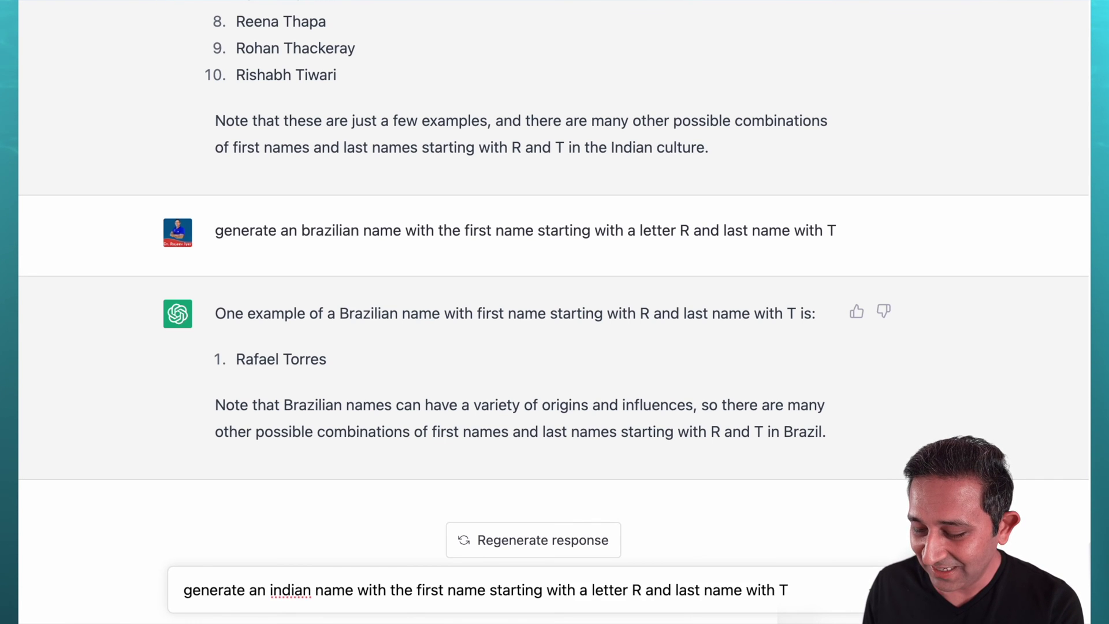
pyautogui.click(313, 589)
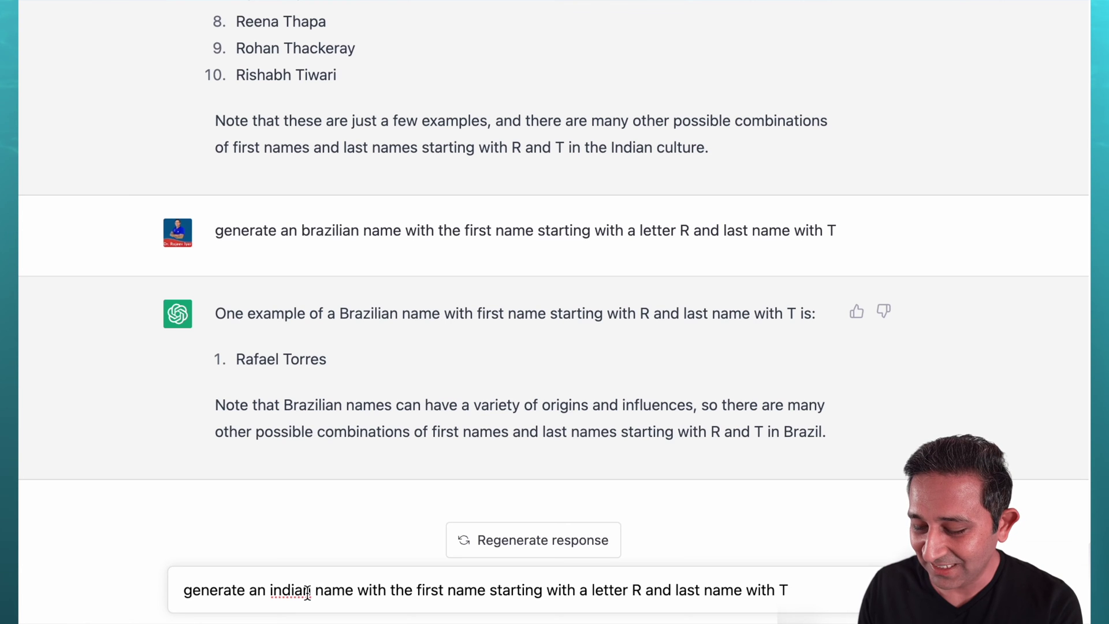
pyautogui.press('BackSpace')
pyautogui.press('BackSpace')
pyautogui.press('BackSpace')
pyautogui.press('BackSpace')
pyautogui.press('BackSpace')
pyautogui.press('BackSpace')
pyautogui.write('nm')
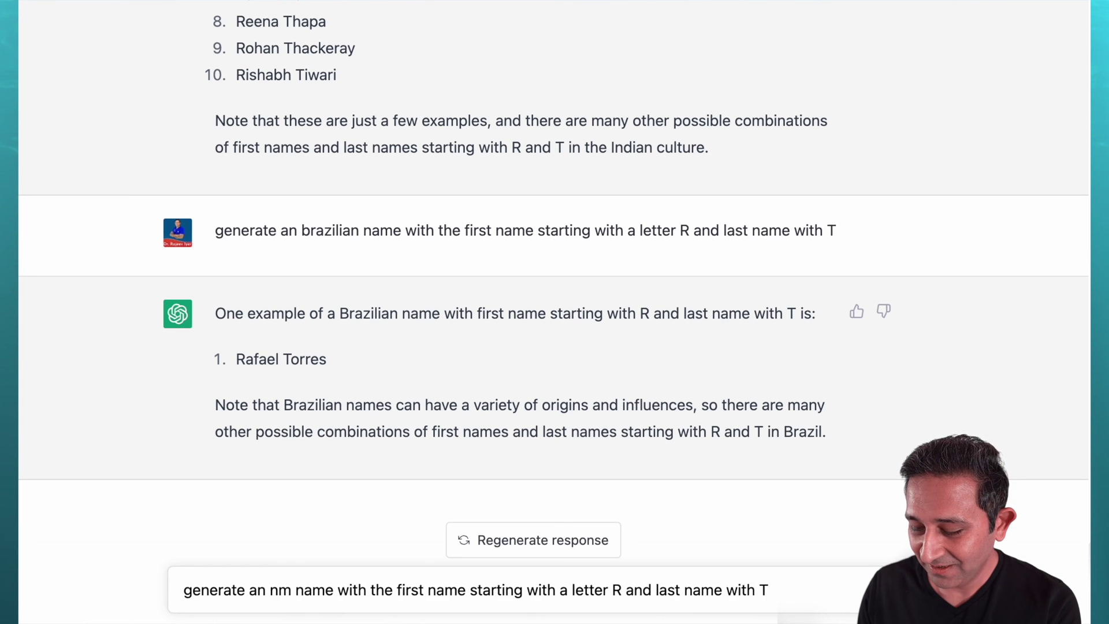
pyautogui.press('BackSpace')
pyautogui.press('BackSpace')
pyautogui.write('middle eas')
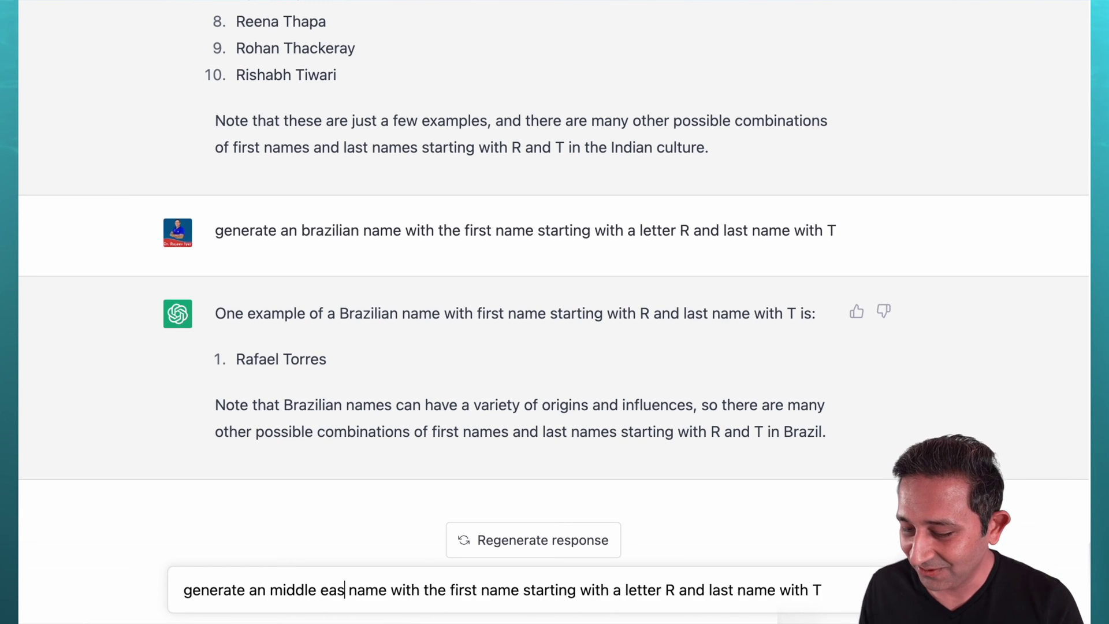
pyautogui.write('tern')
pyautogui.press('Return')
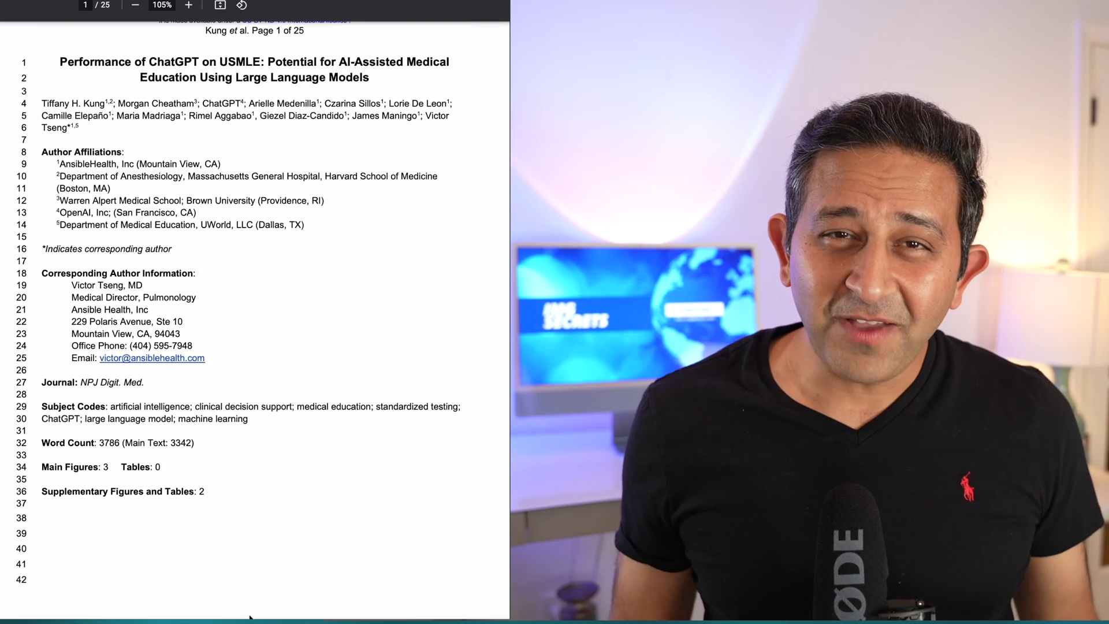
# - Look through the opening pages of the paper on the performance of ChatGPT on USMLE
pyautogui.scroll(-3, 250, 617)
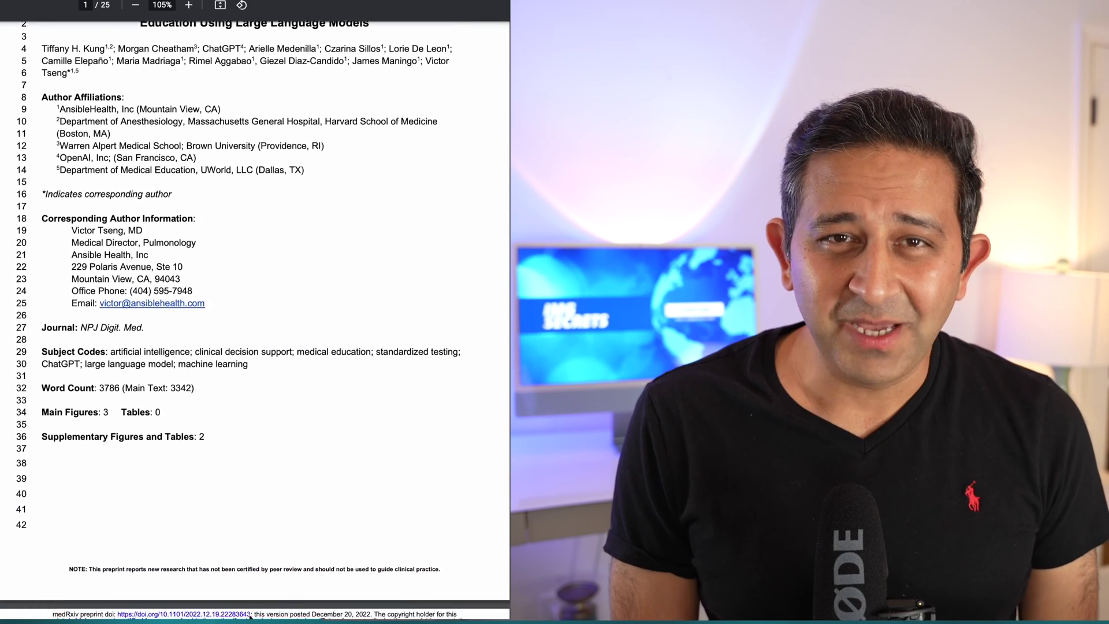
pyautogui.scroll(-15, 249, 617)
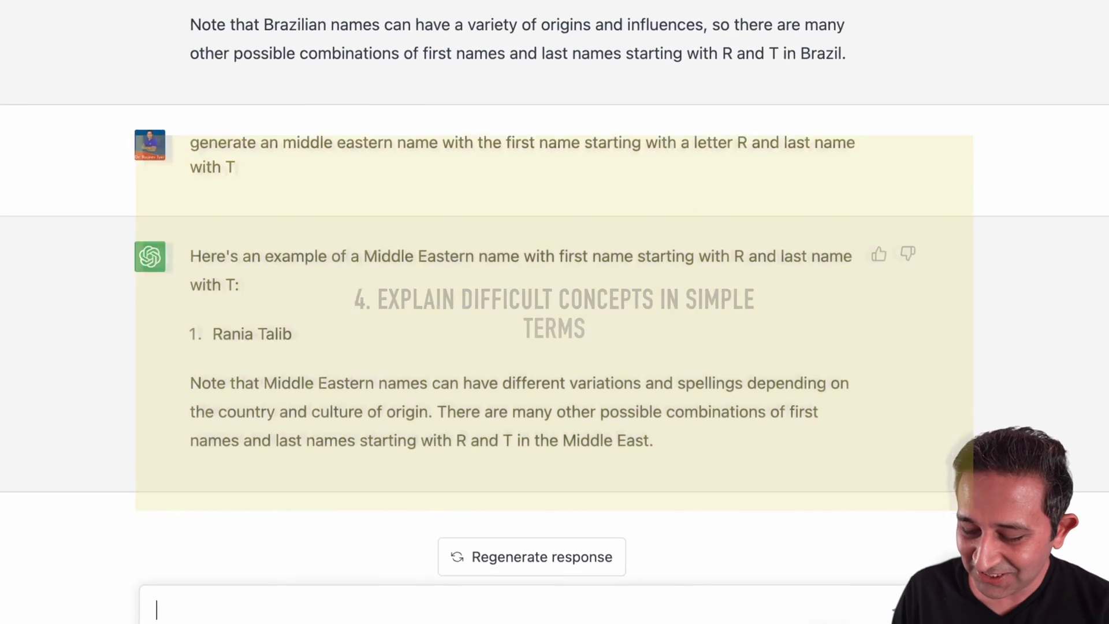
# - Submit the prompt "explain me krebs cycle in simple terms" to ChatGPT
pyautogui.write('explain me ')
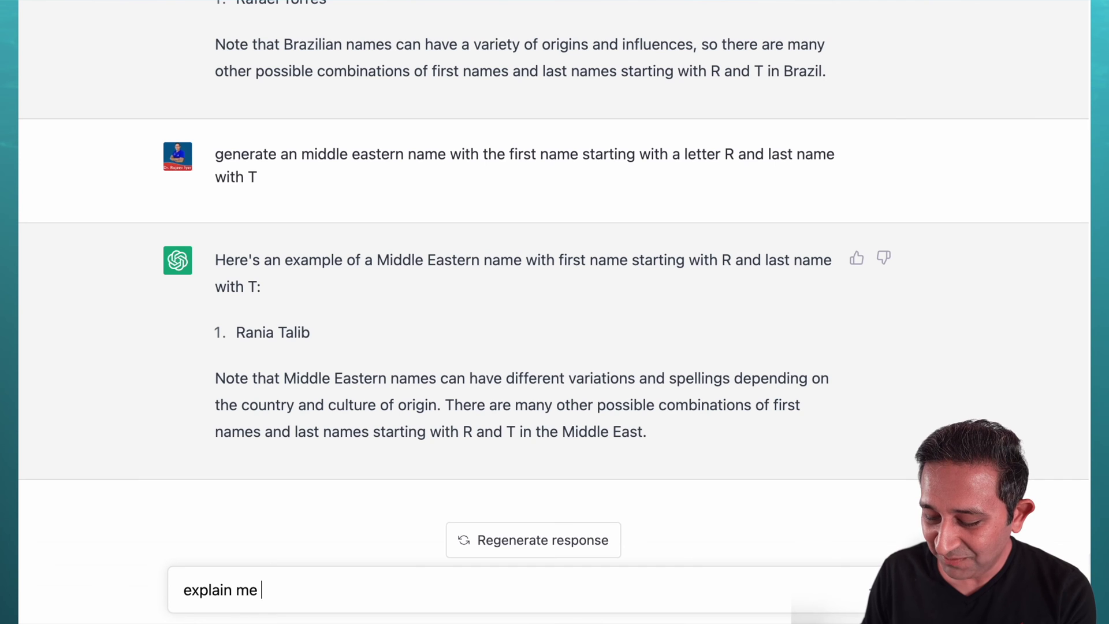
pyautogui.write('krebs cyc')
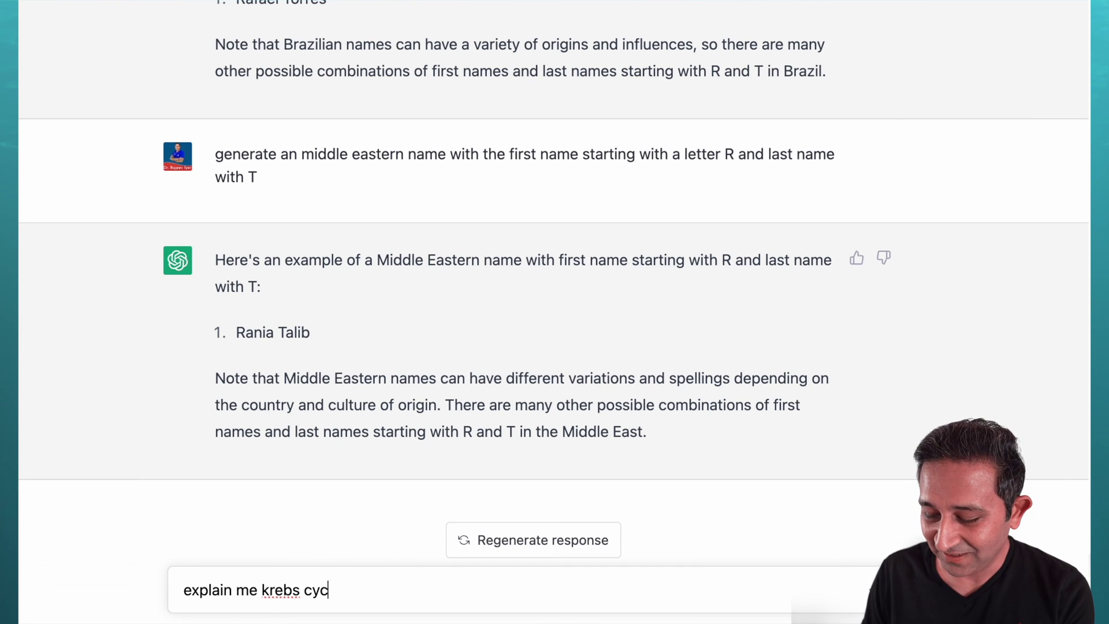
pyautogui.write('le in simple terms')
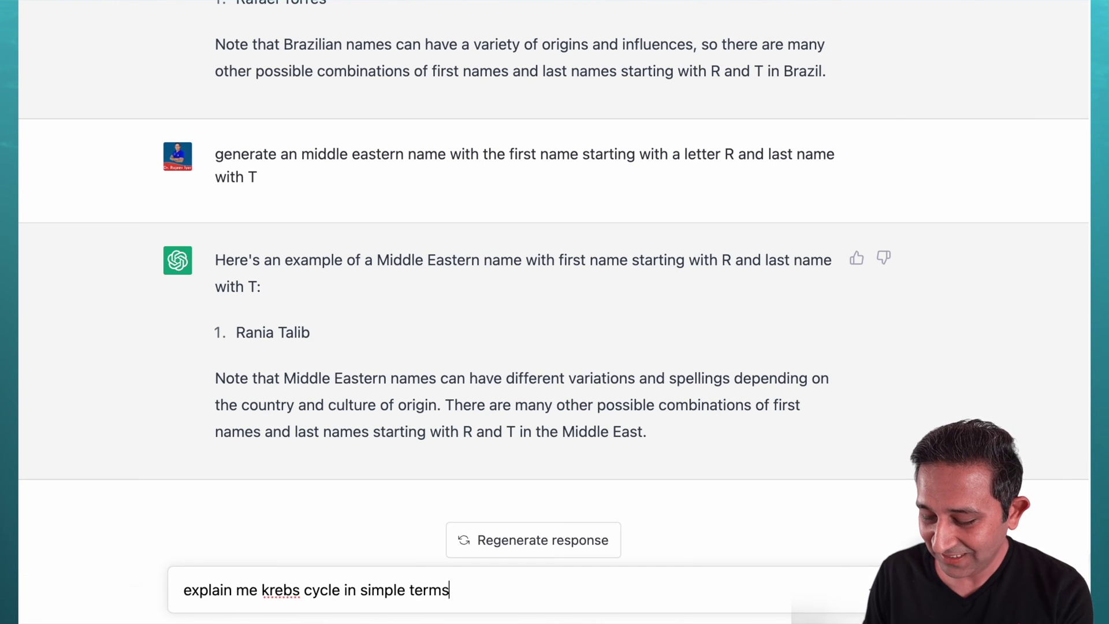
pyautogui.press('Return')
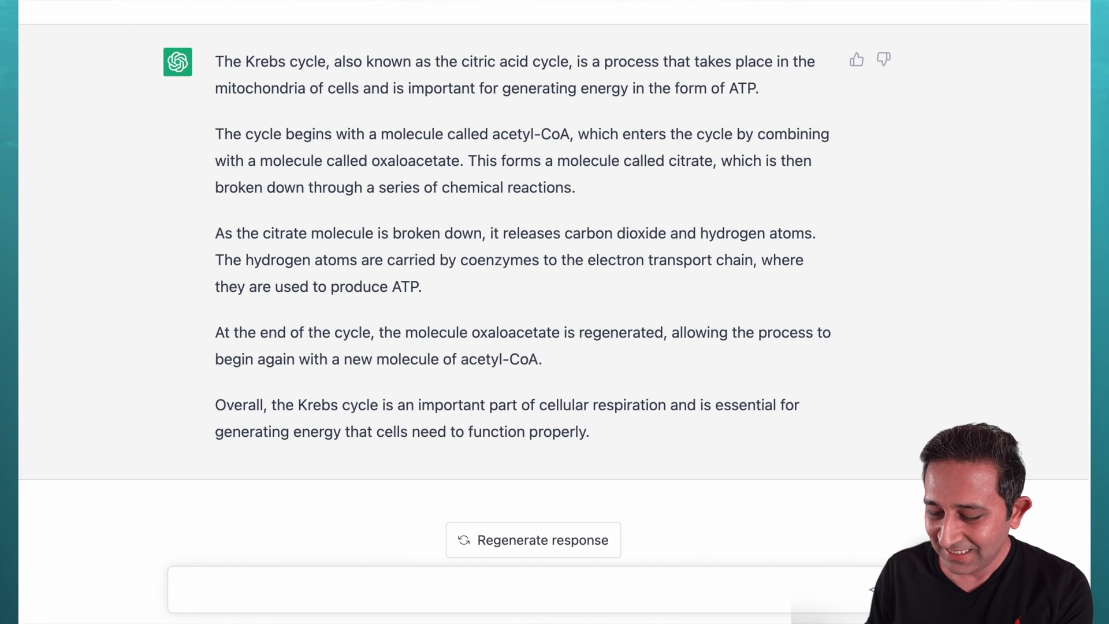
# - Submit the prompt "explain me in simple terms how to interpret pulmonary function test"
pyautogui.write('explain me ')
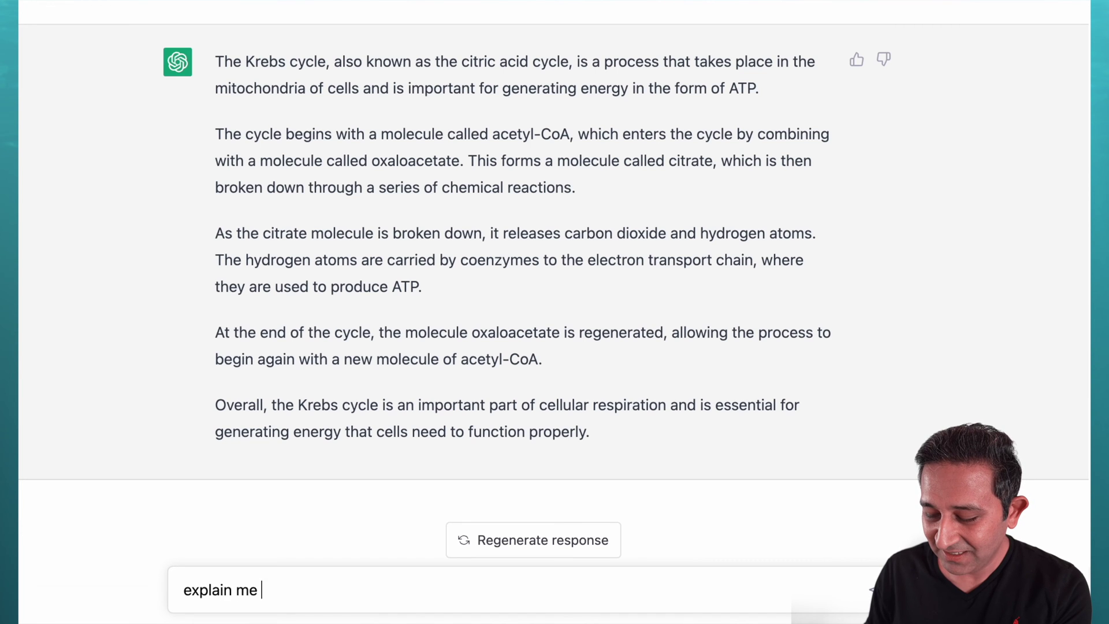
pyautogui.write('in simple terms')
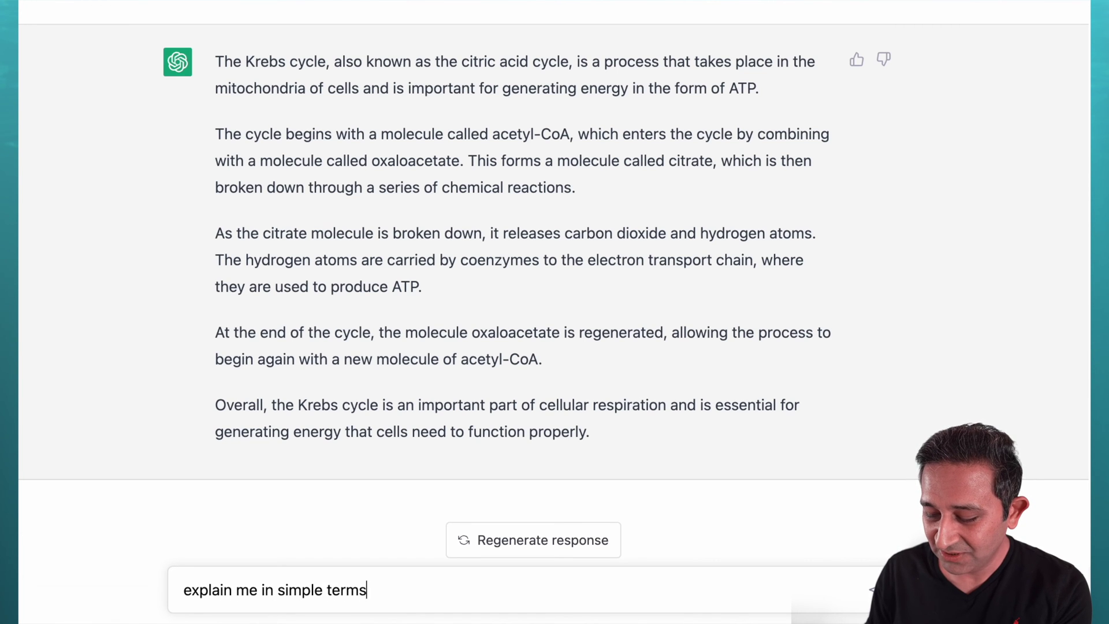
pyautogui.write(' how to interp')
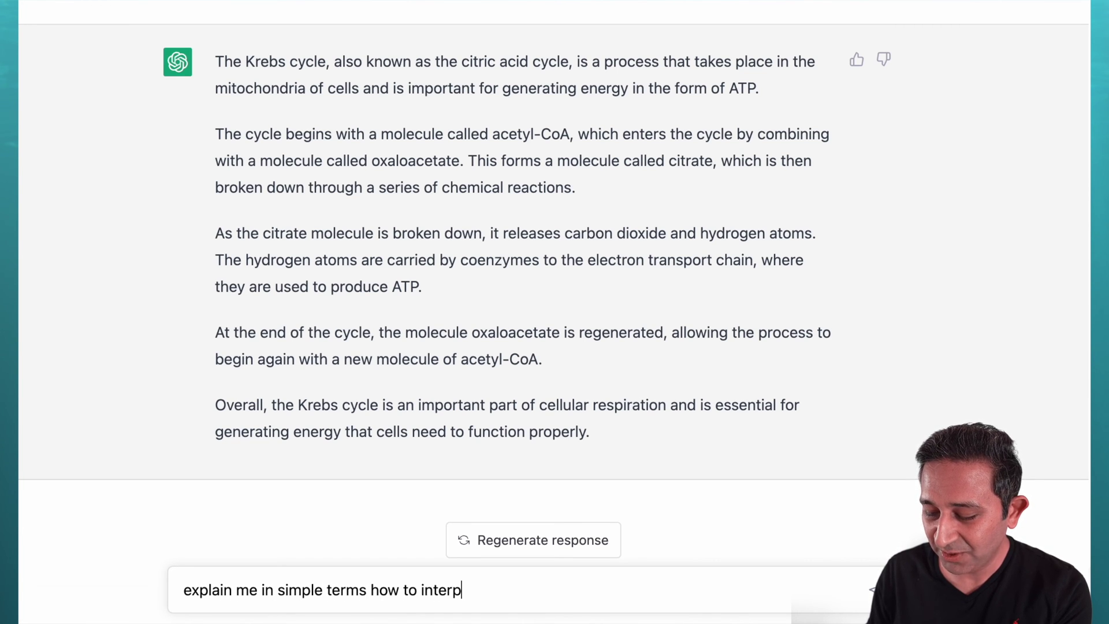
pyautogui.write('ret pu')
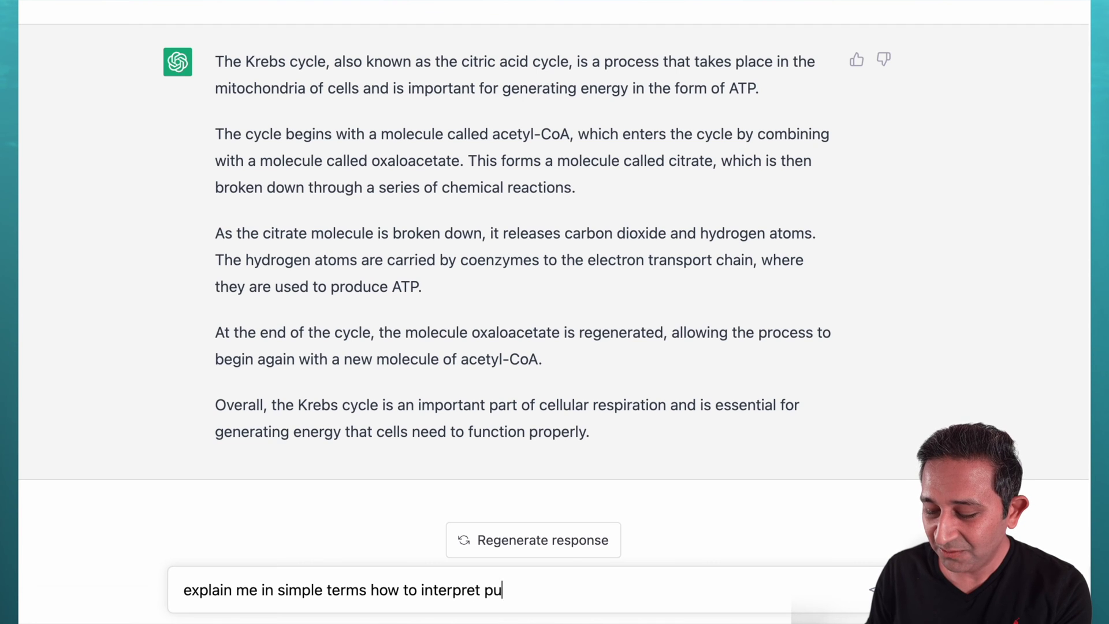
pyautogui.write('lmonary function test')
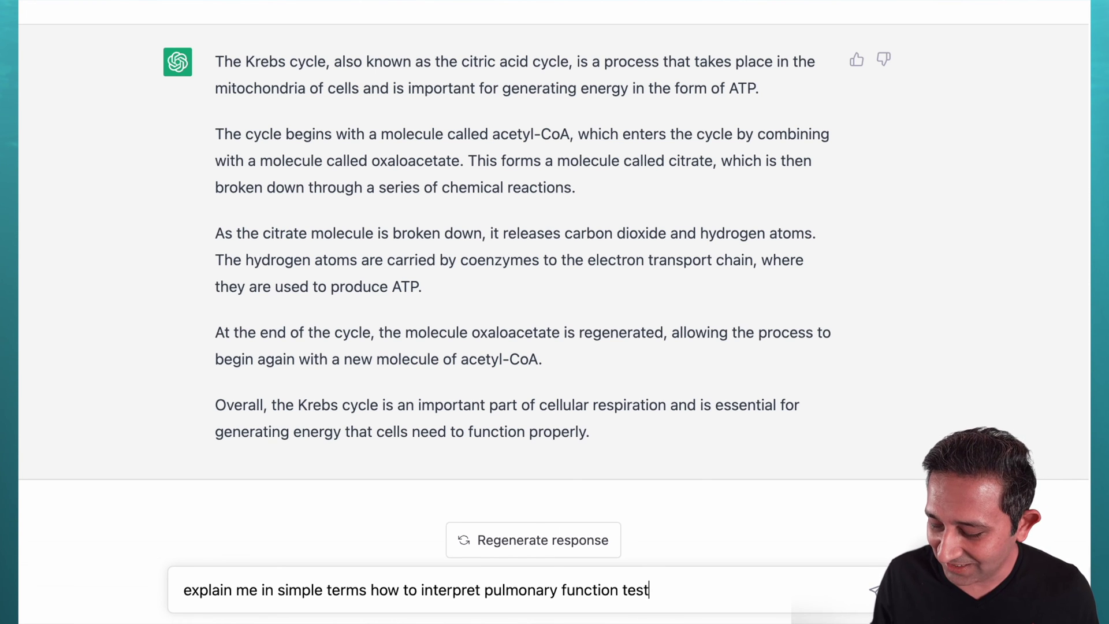
pyautogui.press('Return')
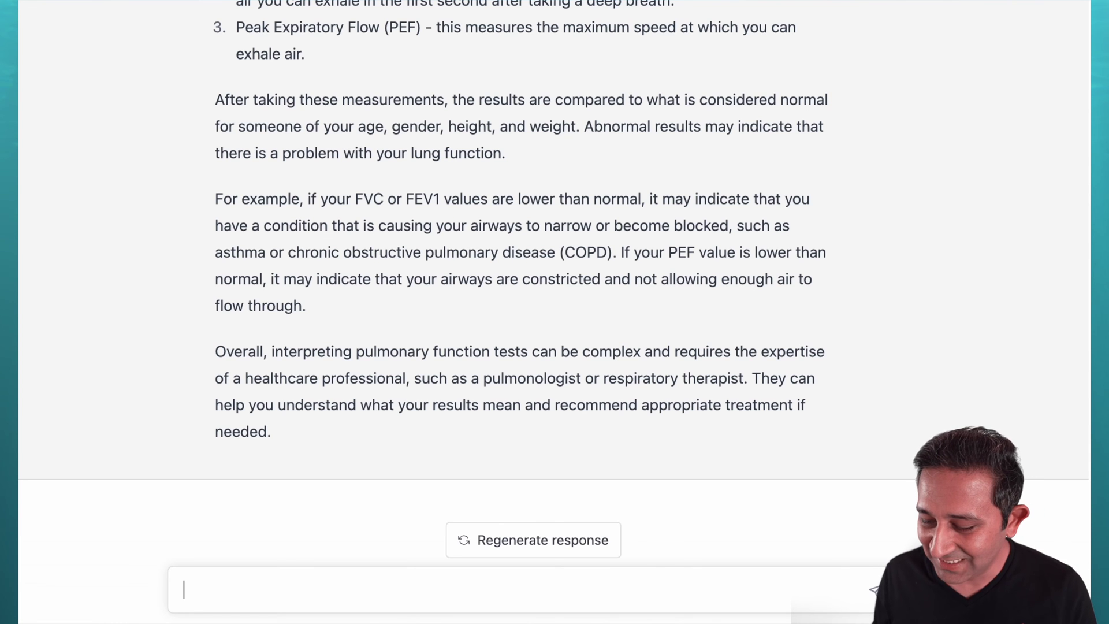
# - Copy the submitted pulmonary function test prompt into a new message
pyautogui.scroll(8, 632, 459)
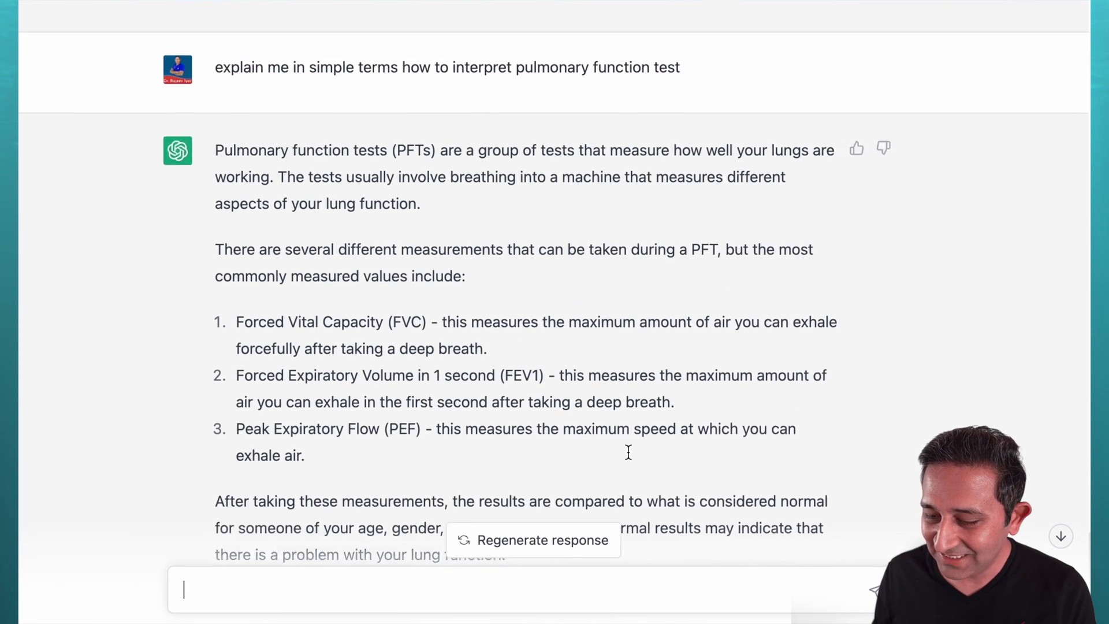
pyautogui.moveTo(689, 99); pyautogui.dragTo(204, 105)
pyautogui.press('super+c')
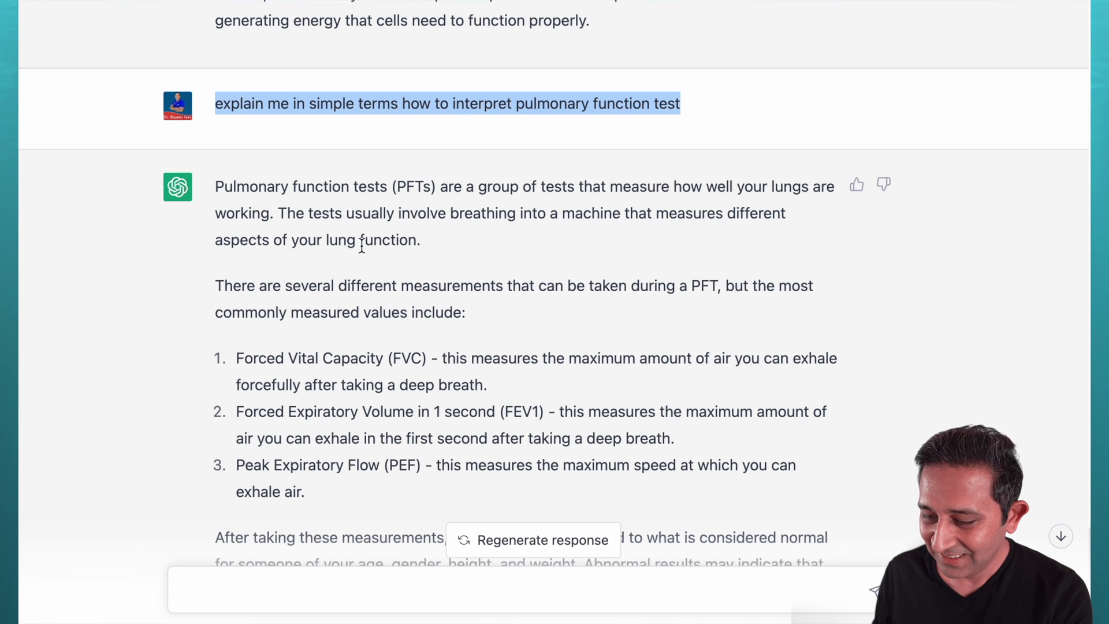
pyautogui.scroll(-8, 361, 243)
pyautogui.click(232, 594)
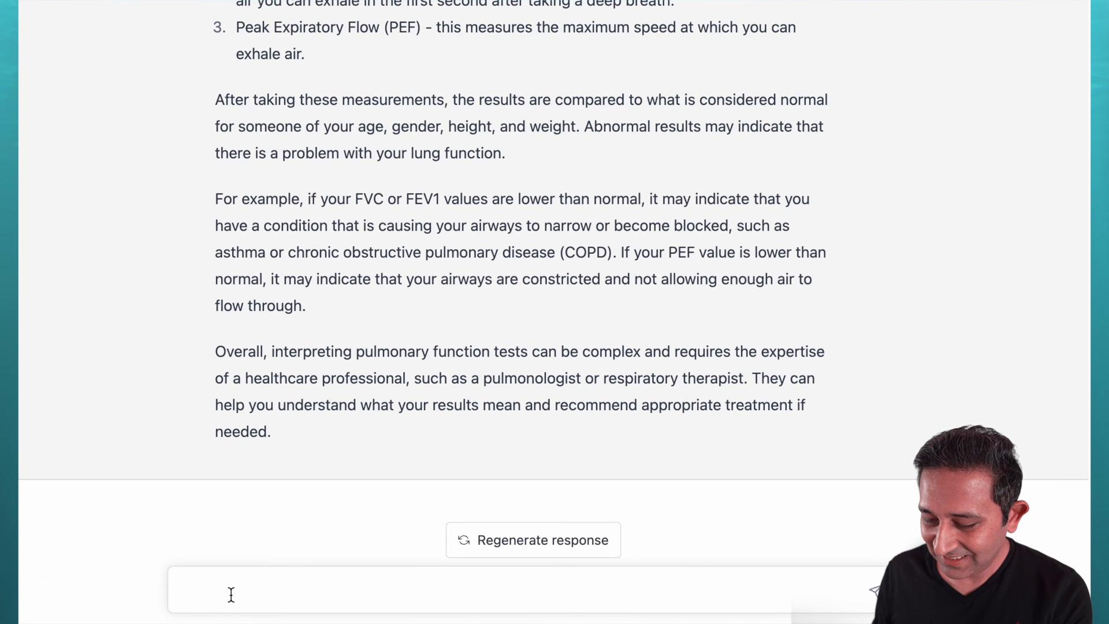
pyautogui.press('super+v')
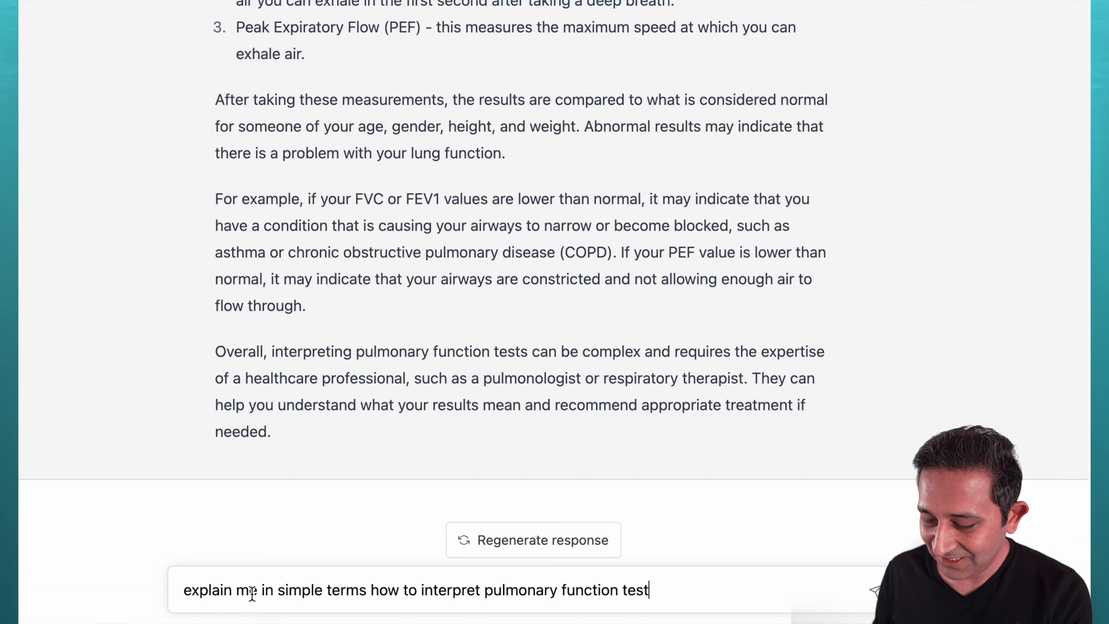
# - Replace "simple" with "scientific" in the pulmonary function test prompt, add "for usmle" at its end and submit it
pyautogui.click(326, 590)
pyautogui.press('BackSpace')
pyautogui.press('BackSpace')
pyautogui.press('BackSpace')
pyautogui.press('BackSpace')
pyautogui.press('BackSpace')
pyautogui.write('ci')
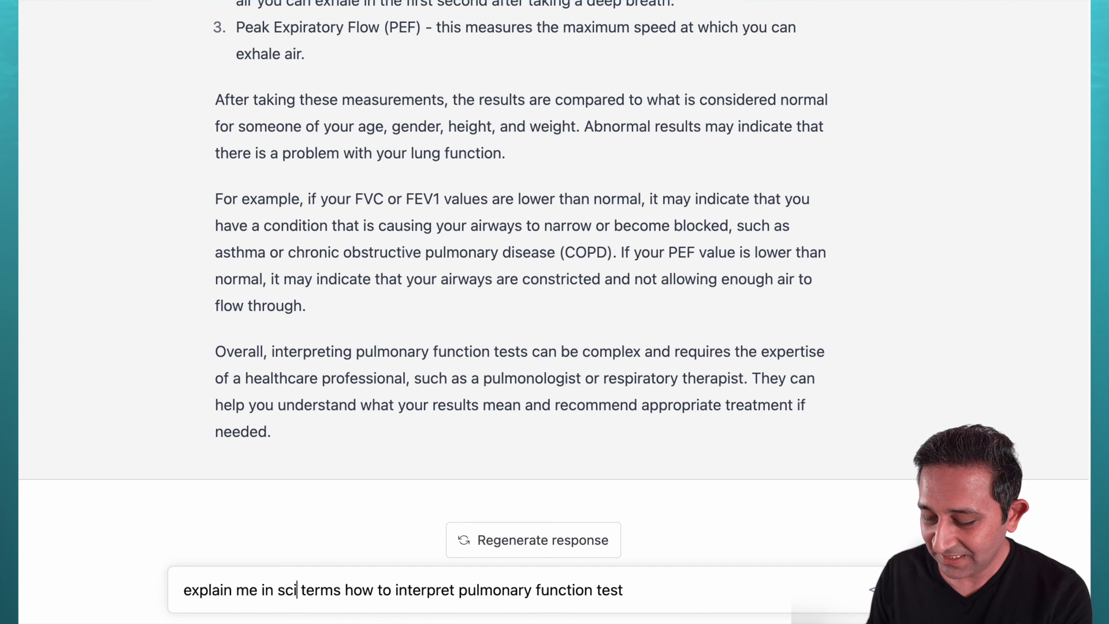
pyautogui.write('entici')
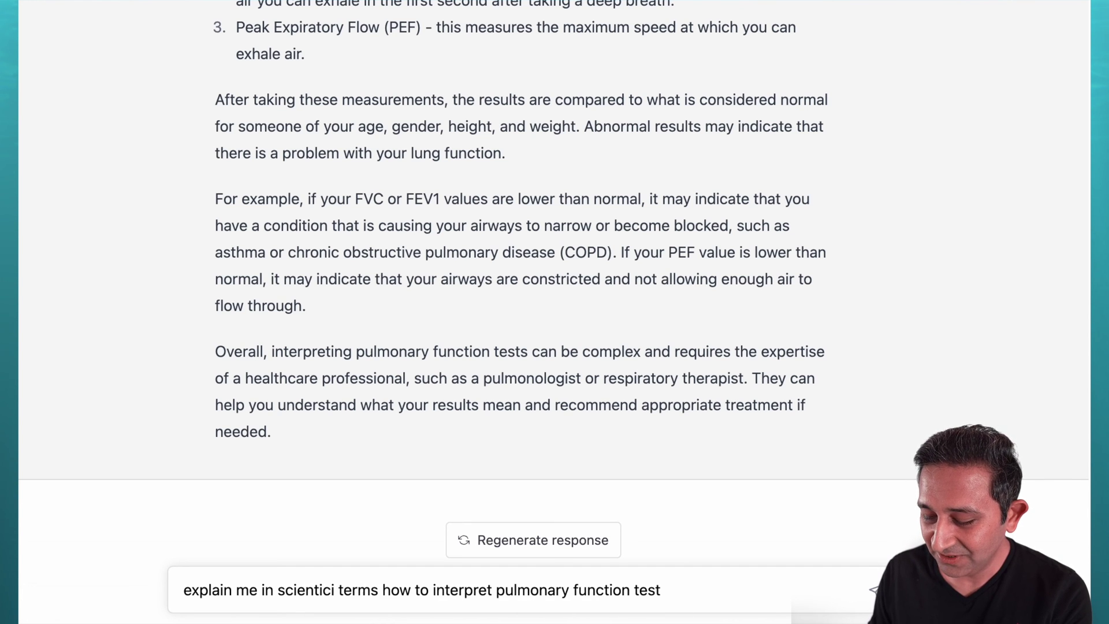
pyautogui.press('BackSpace')
pyautogui.press('BackSpace')
pyautogui.write('fic')
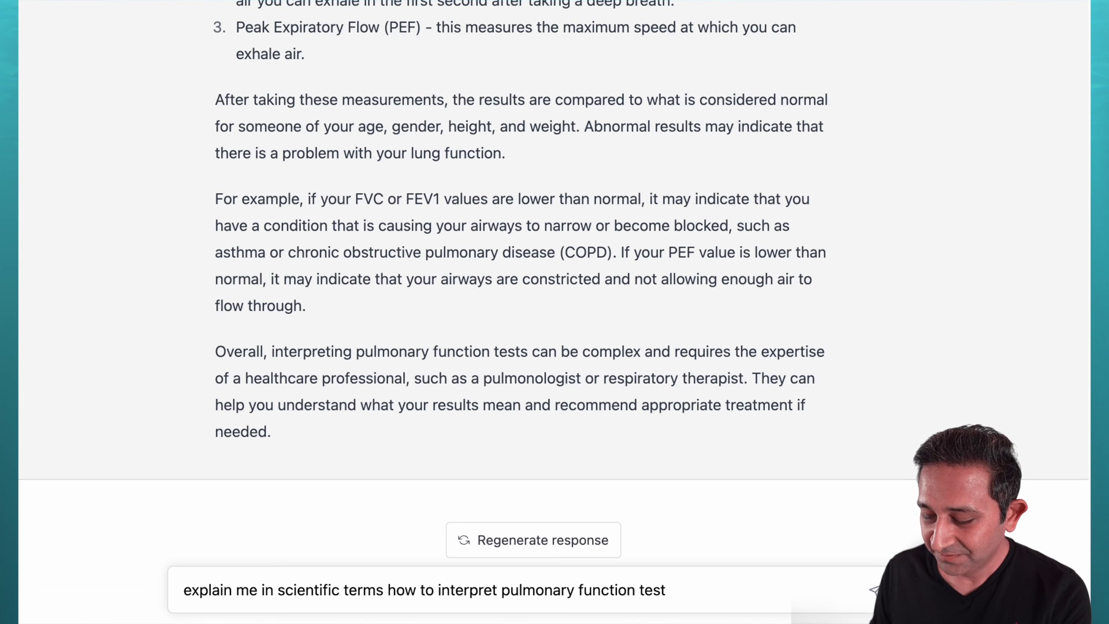
pyautogui.write('for ')
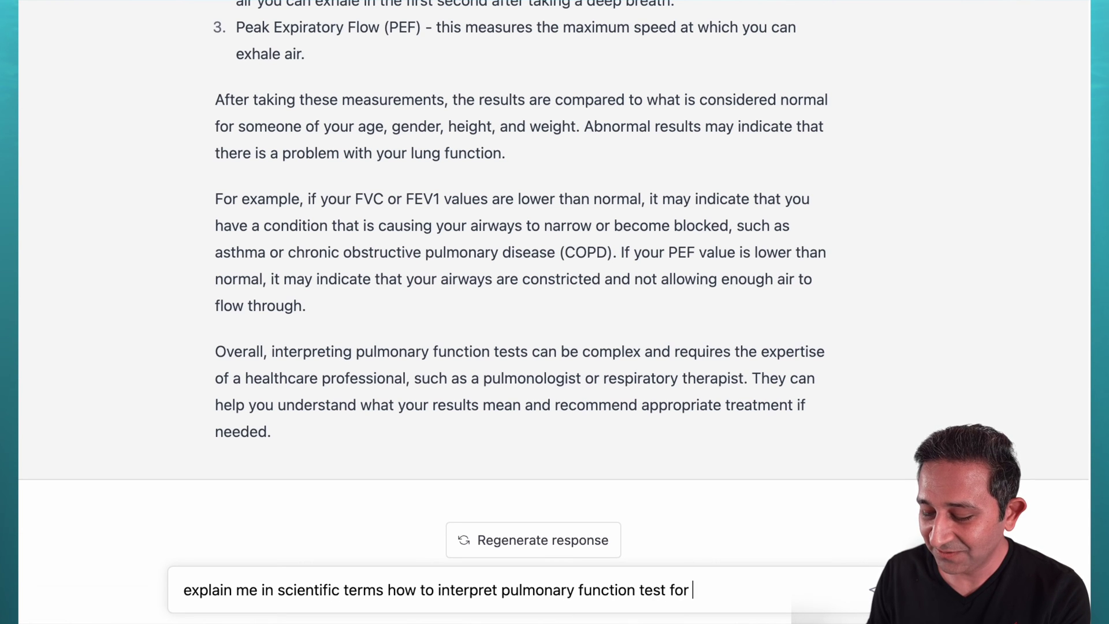
pyautogui.write('usmle')
pyautogui.press('Return')
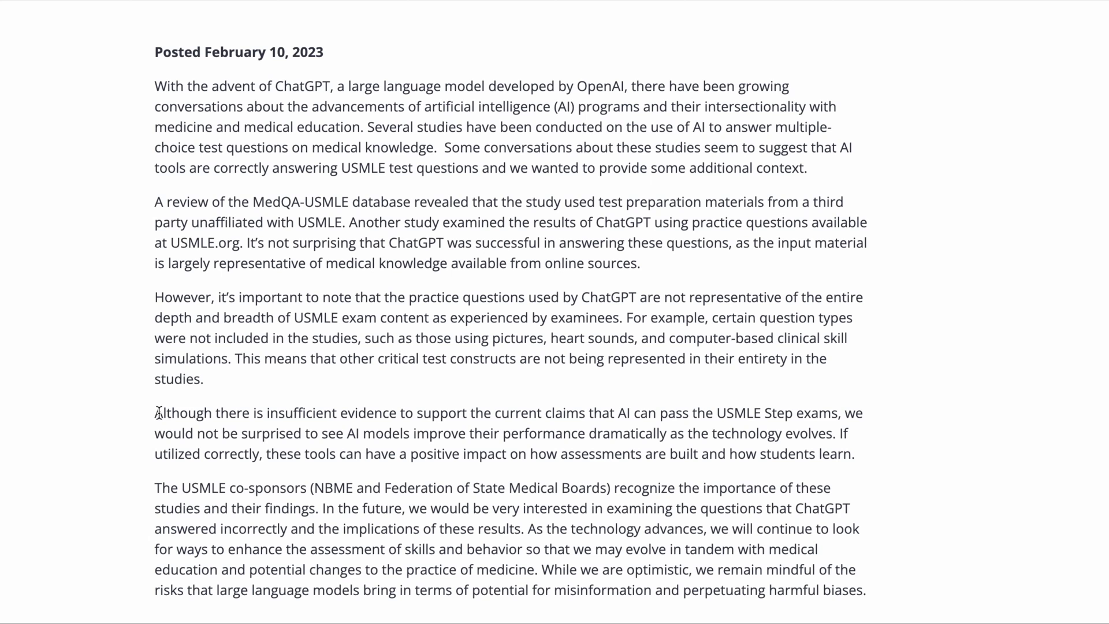
# - Highlight the paragraph beginning "Although there is insufficient evidence" in the USMLE statement posted February 10, 2023
pyautogui.moveTo(158, 414); pyautogui.dragTo(883, 466)
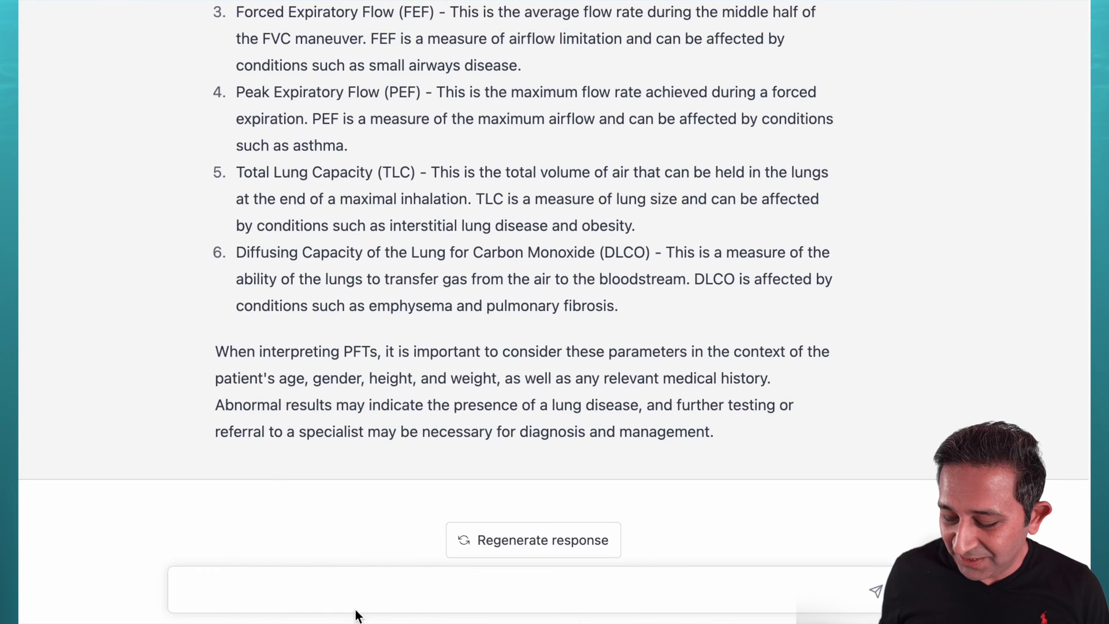
# - Ask ChatGPT "What is a good study material for usmle to me as a beginner"
pyautogui.write('What is a good study material for usmle to me as a beginner')
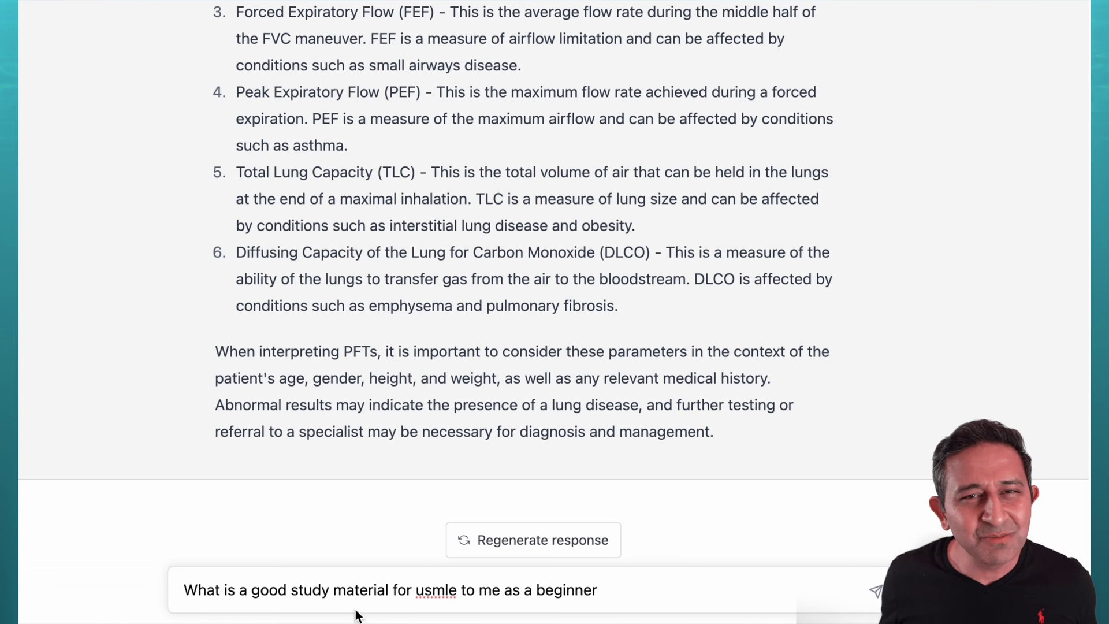
pyautogui.press('Return')
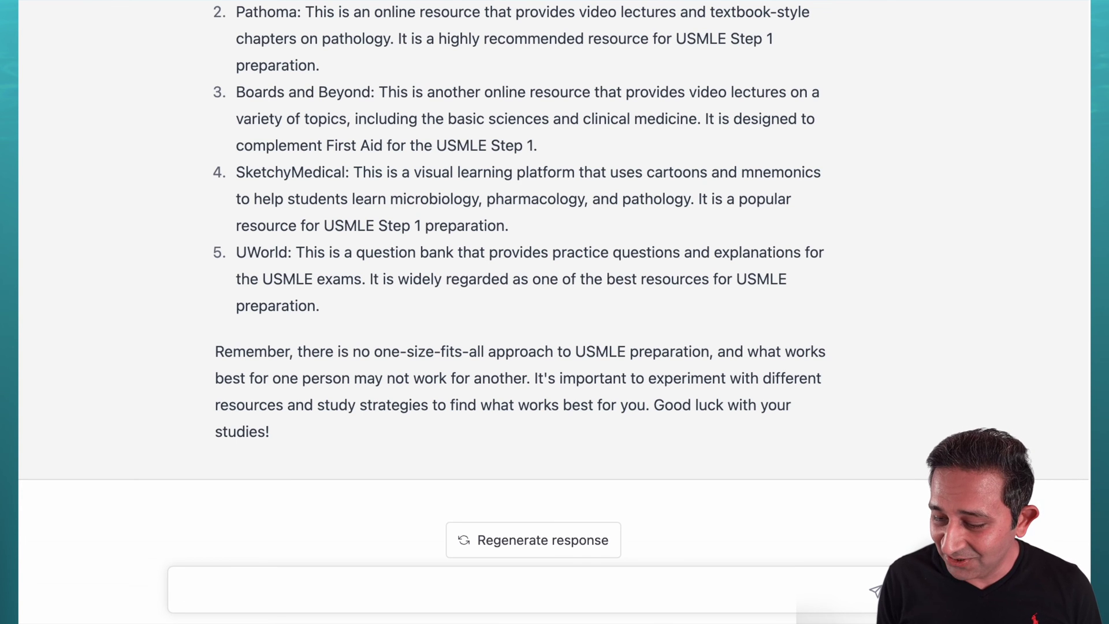
# - Reuse the study material question with "a beginner" replaced by "an advanced learner" and submit it
pyautogui.write('What is a good study material for usmle to me as a beginner')
pyautogui.press('BackSpace')
pyautogui.press('BackSpace')
pyautogui.press('BackSpace')
pyautogui.press('BackSpace')
pyautogui.press('BackSpace')
pyautogui.press('BackSpace')
pyautogui.press('BackSpace')
pyautogui.press('BackSpace')
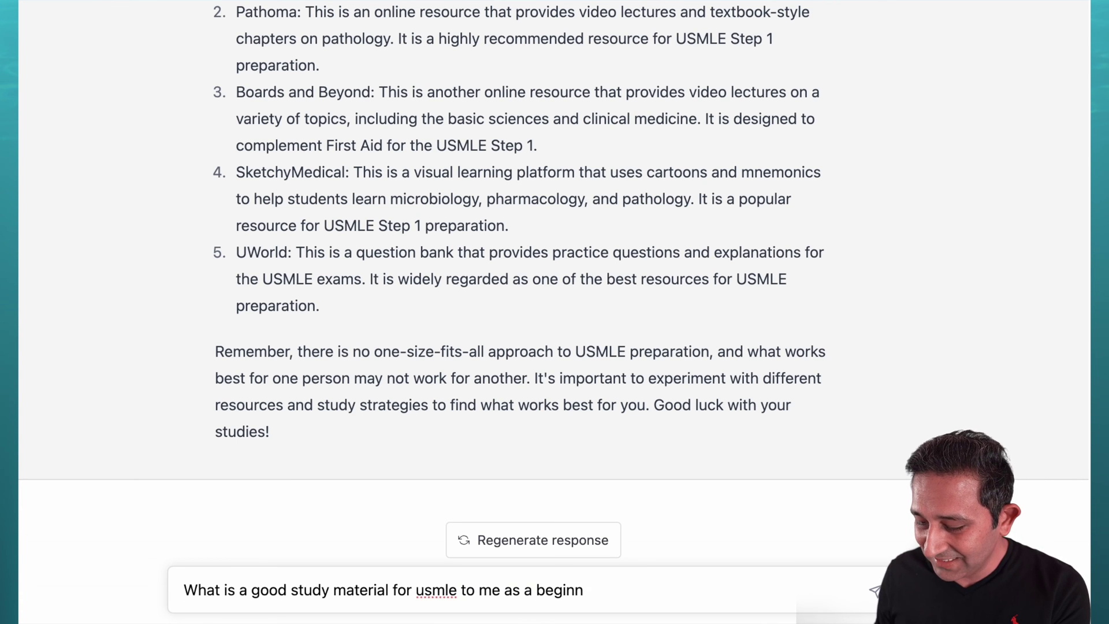
pyautogui.press('BackSpace')
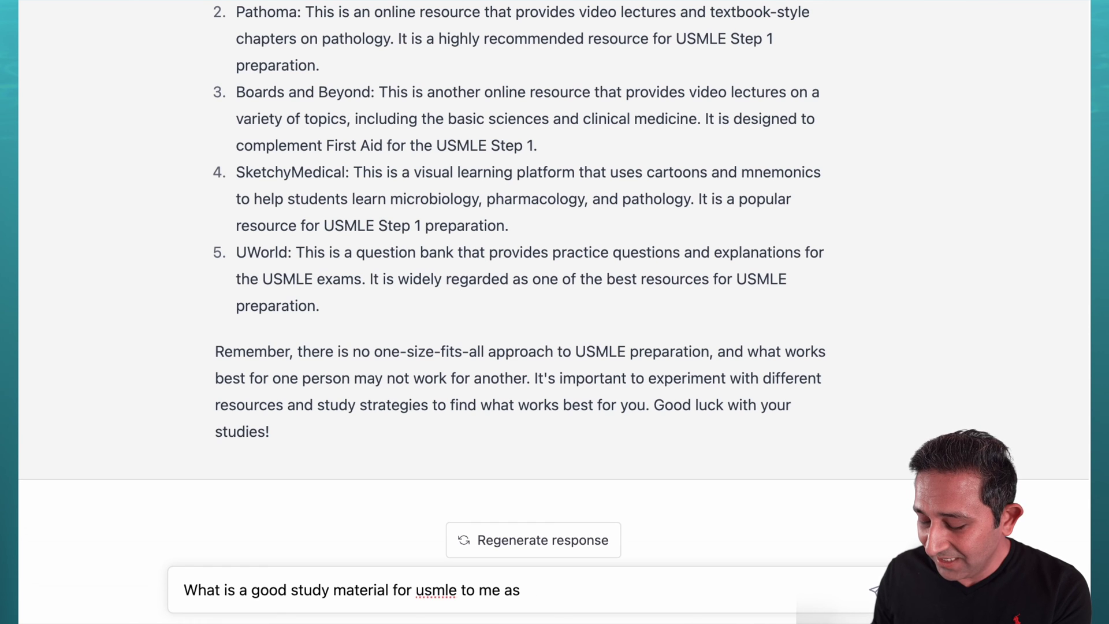
pyautogui.write('an adav')
pyautogui.press('BackSpace')
pyautogui.press('BackSpace')
pyautogui.write('v')
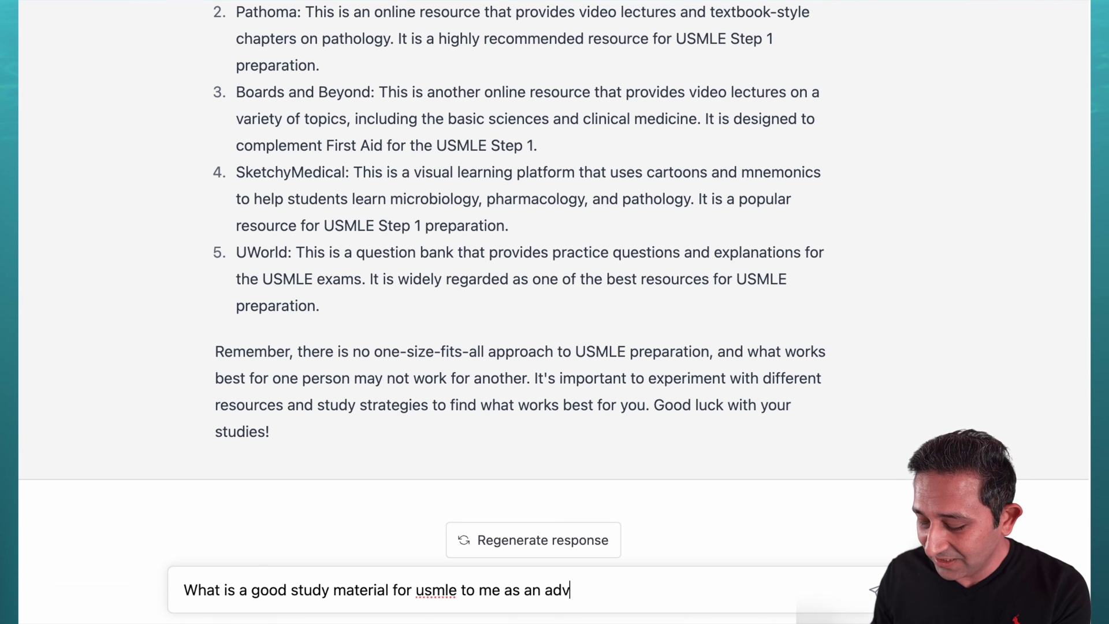
pyautogui.write('anced learner')
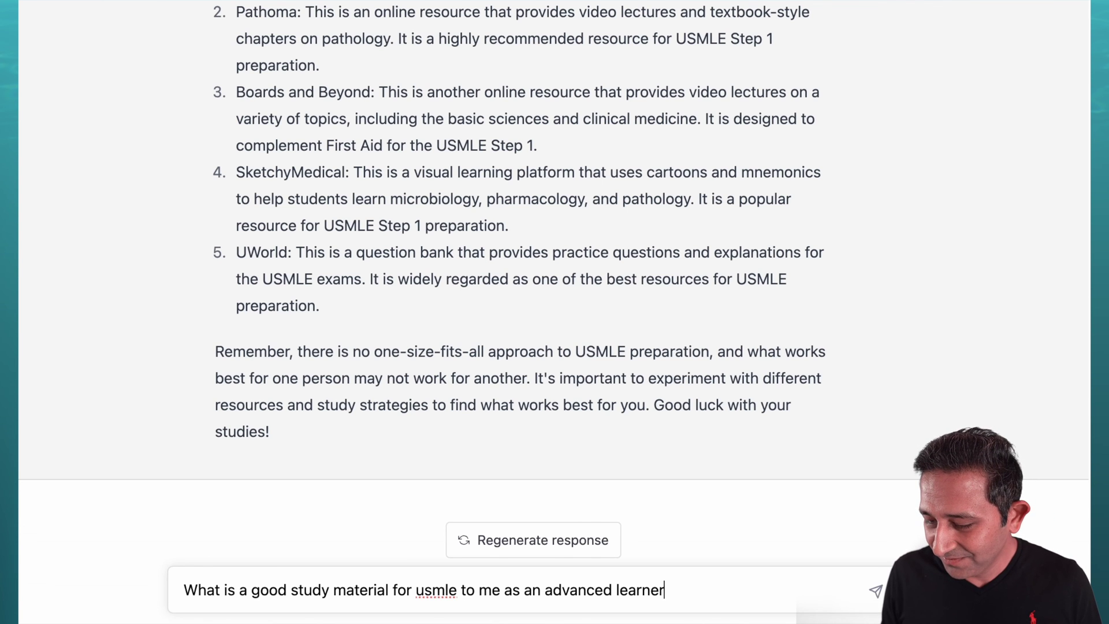
pyautogui.press('Return')
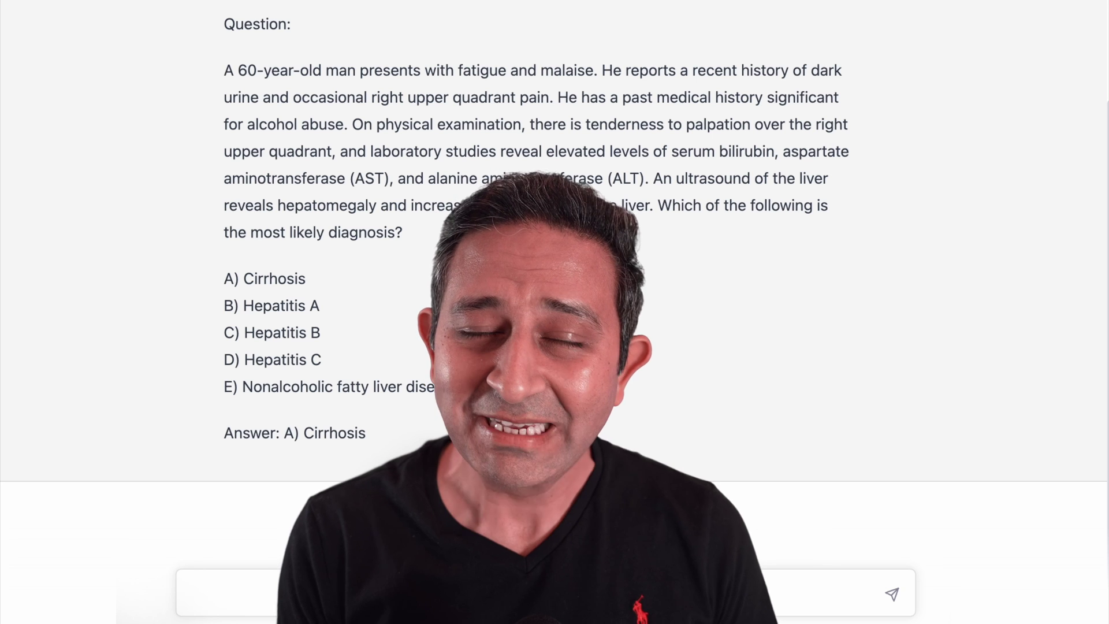
# - Submit a prompt beginning "give me a real usmle question" that asks about thoracic surgery
pyautogui.write('give me a rea')
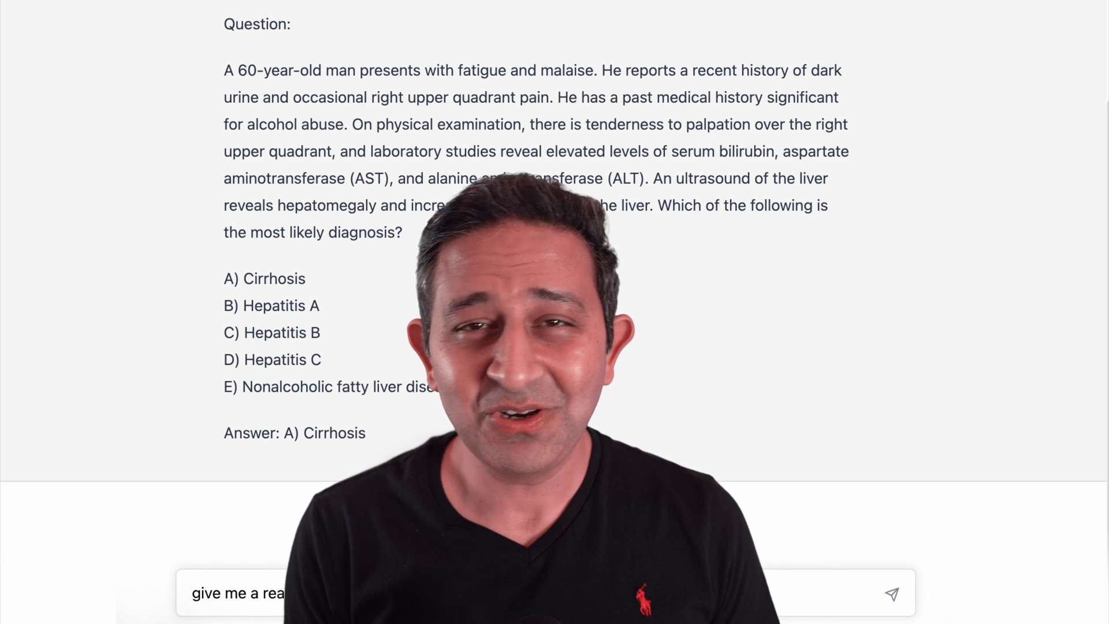
pyautogui.press('Return')
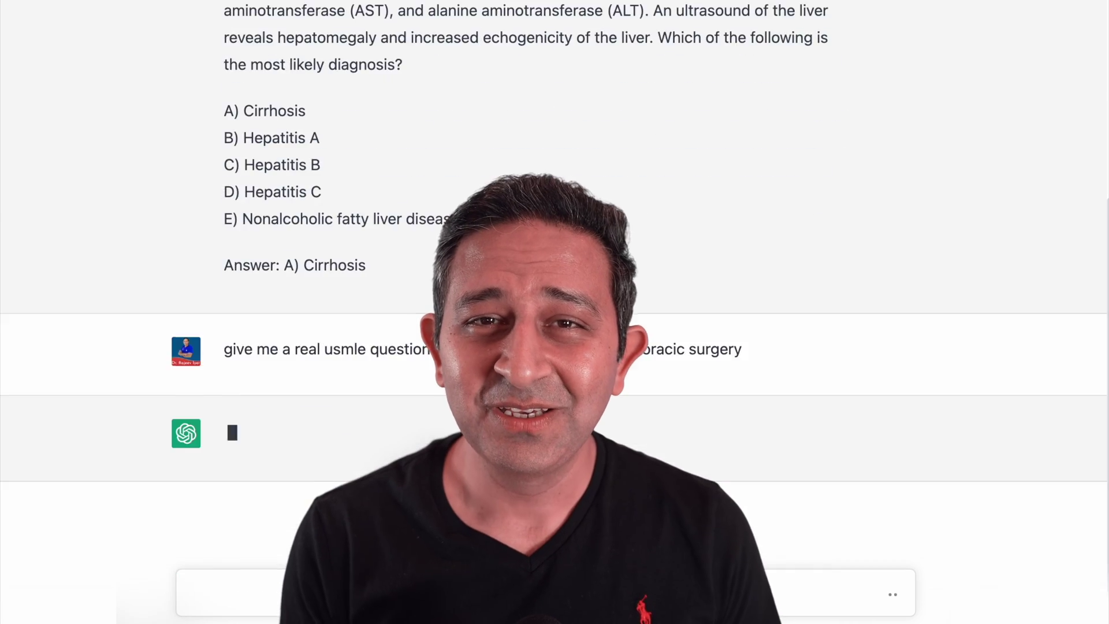